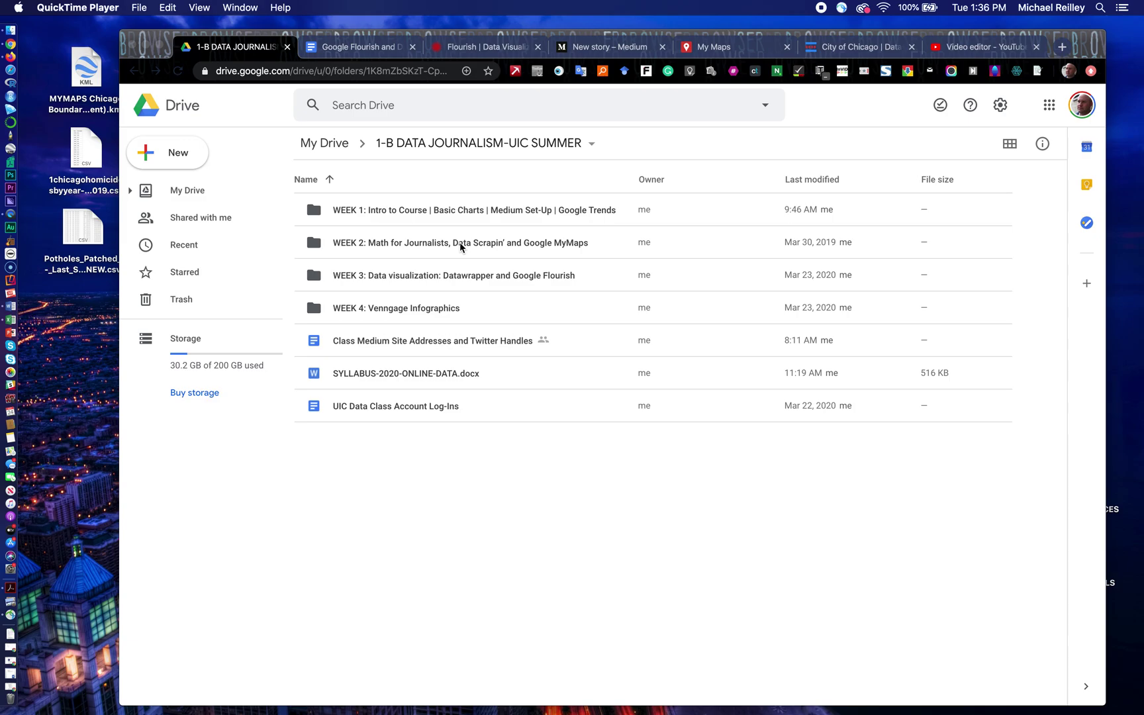
Step: Select the WEEK 2 folder inside the 1-B DATA JOURNALISM-UIC SUMMER course folder
left_click(460, 245)
Step: Go into WEEK 2 > GOOGLE MYMAPS and upload 1chicagohomicidesbyyear-1990-2019.csv into it
double_click(460, 246)
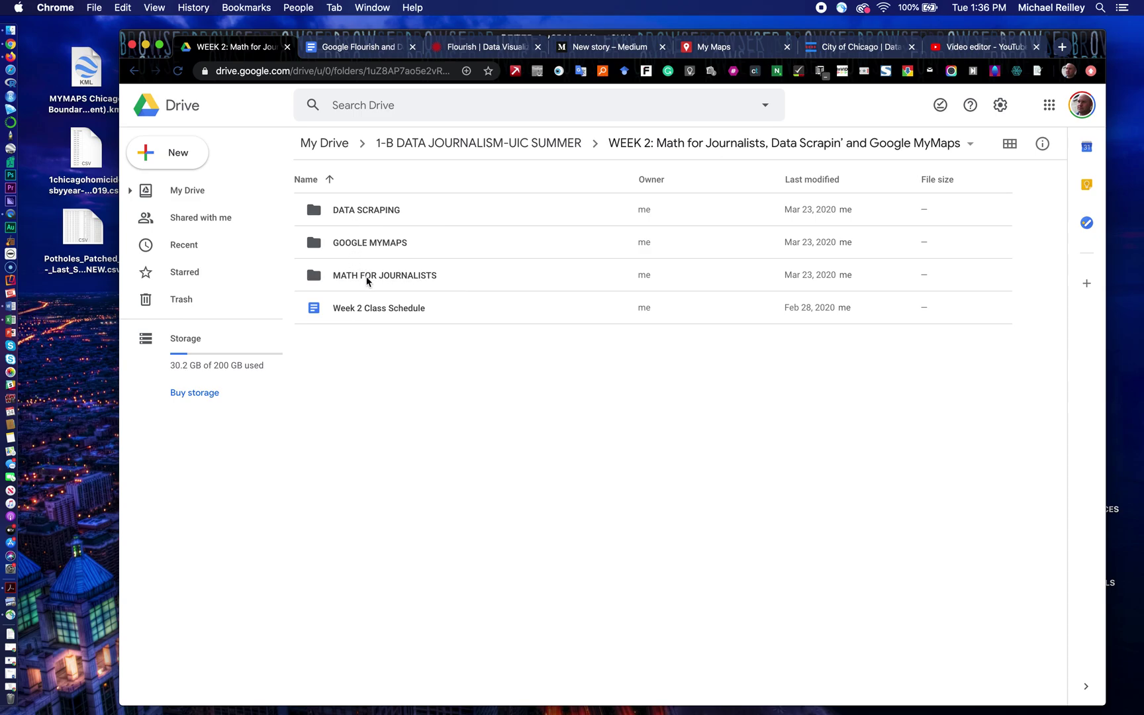
double_click(377, 245)
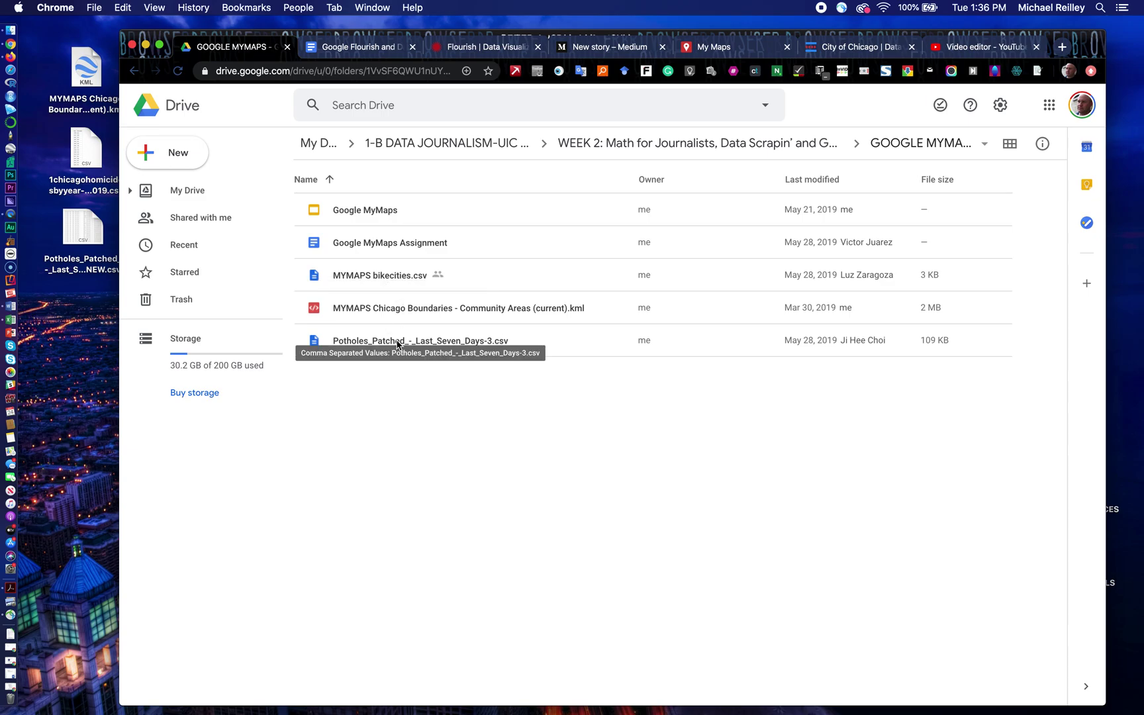
left_click_drag(85, 149, 389, 398)
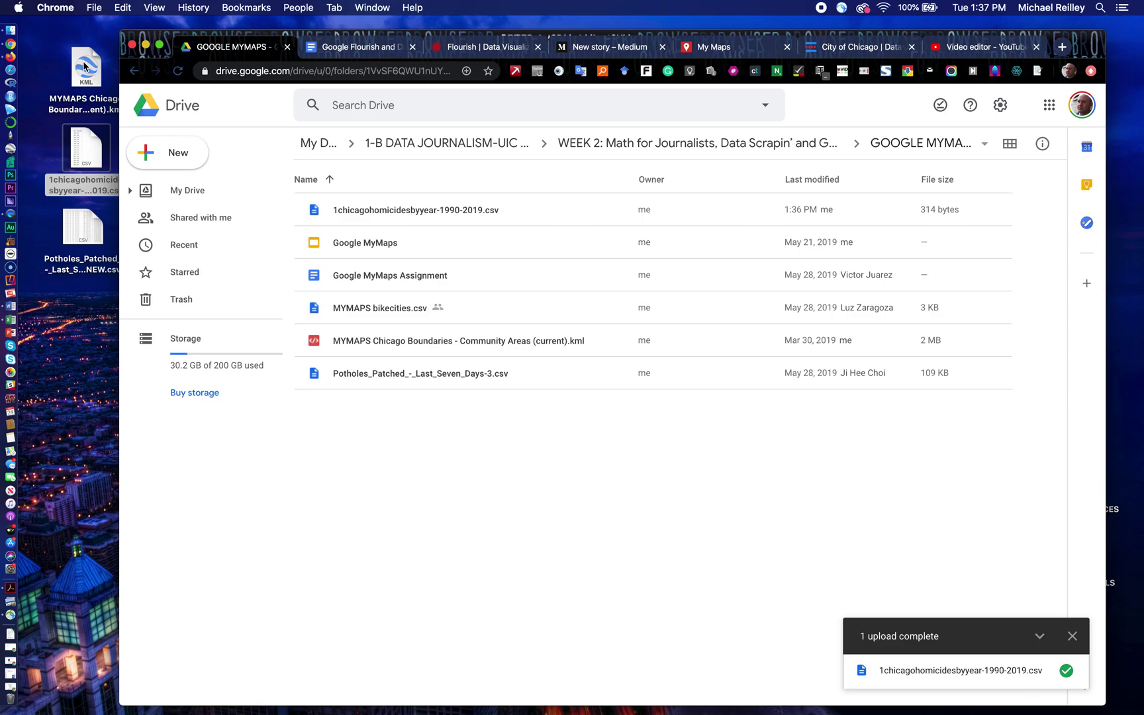
Step: Rearrange the CSV icons on the desktop and bring the browser back to front
left_click_drag(68, 142, 66, 344)
left_click_drag(83, 228, 80, 165)
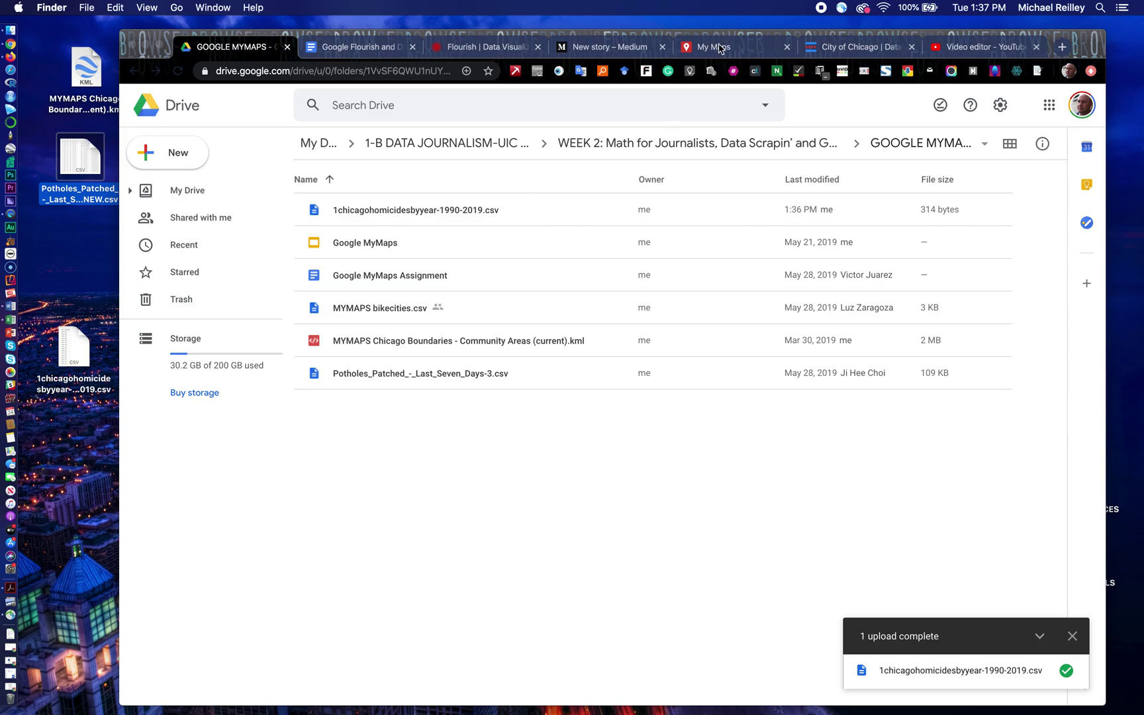
left_click(721, 47)
Step: Start a brand-new map from the My Maps list
left_click(720, 48)
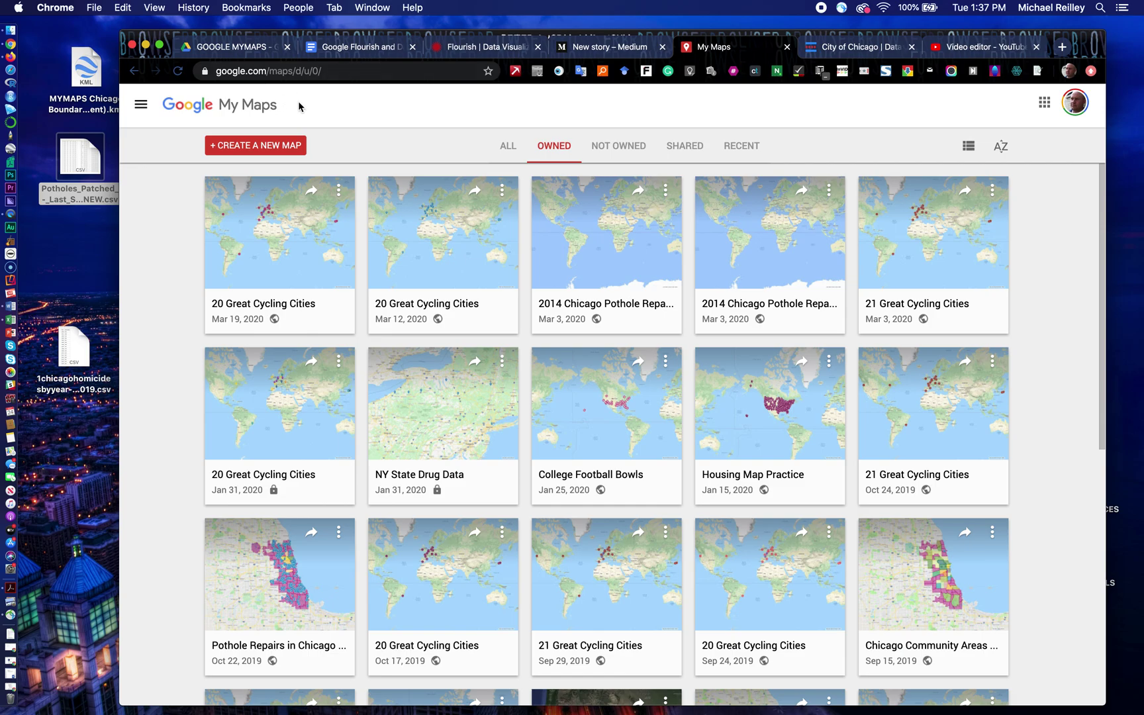
left_click(258, 151)
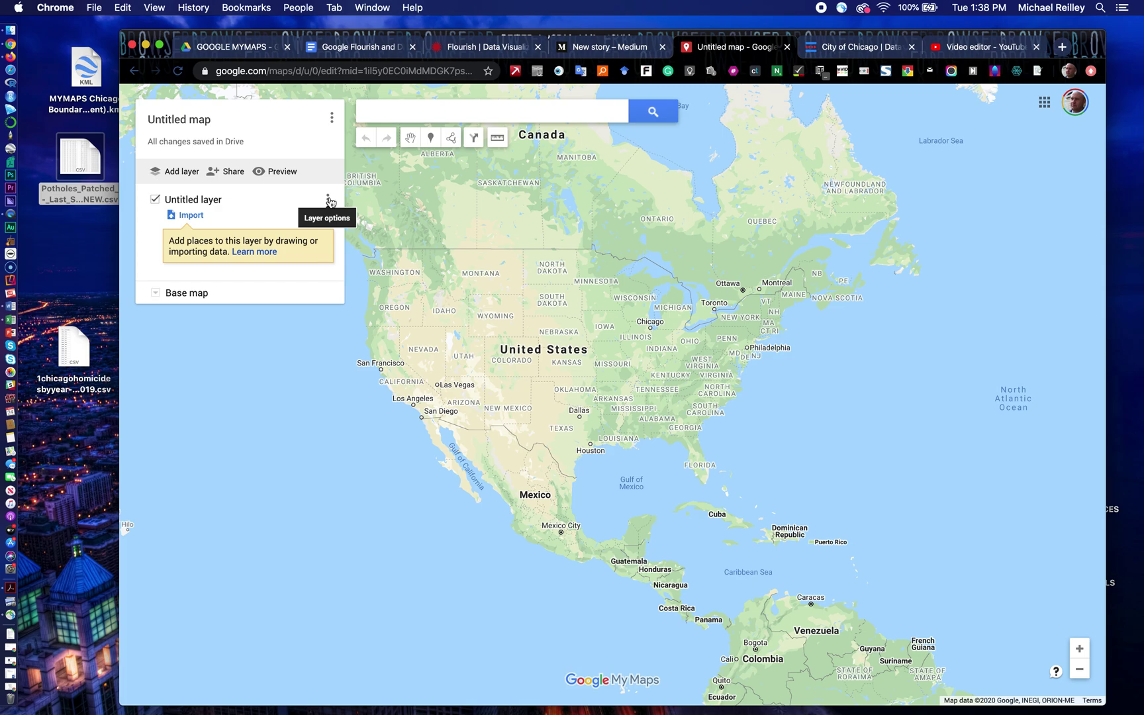
Step: Rename the untitled layer to NEIGHBORHOODS
left_click(328, 201)
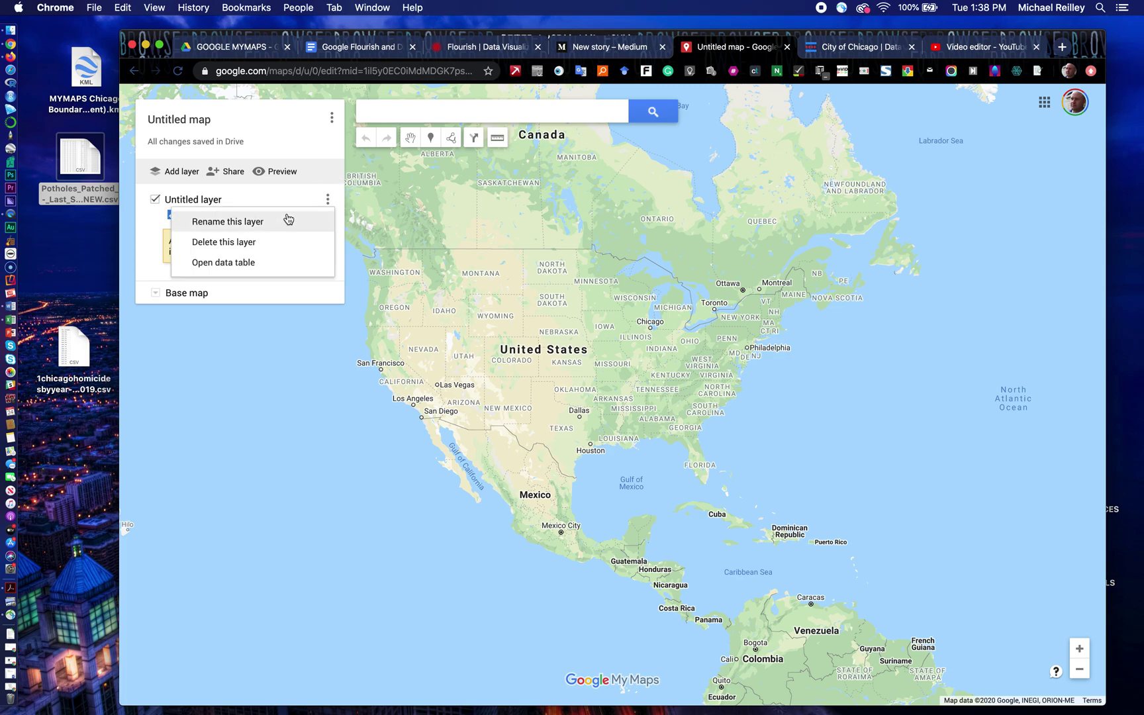
left_click(250, 226)
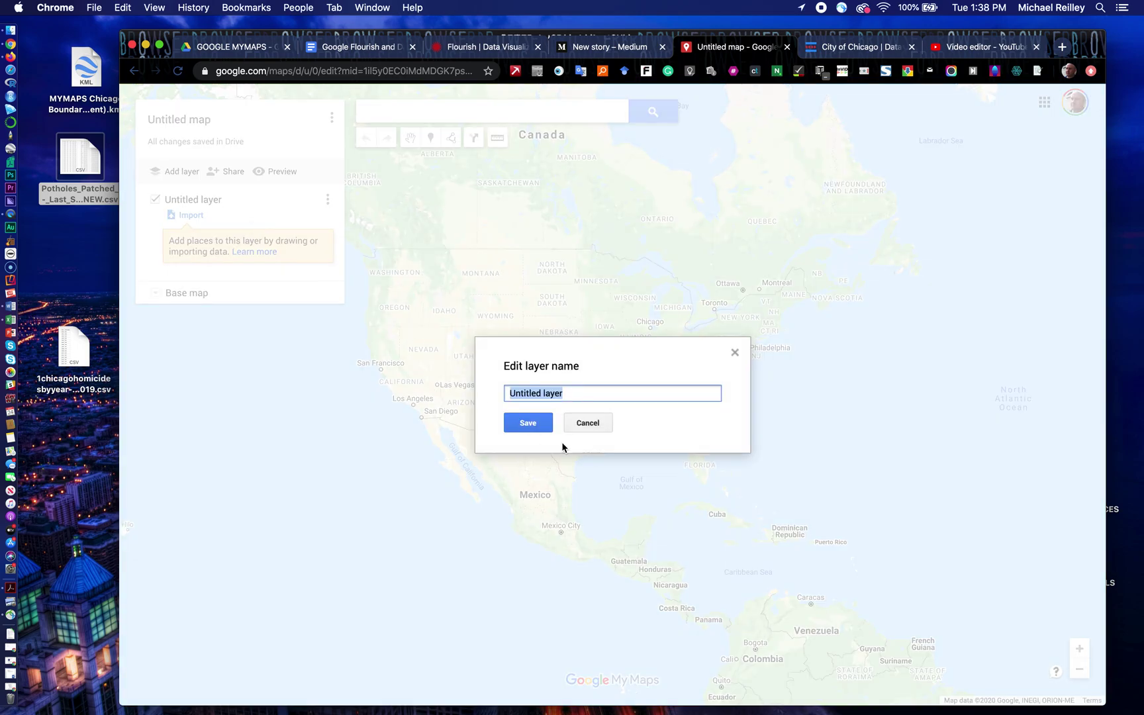
type("NEIGHBORHOODS")
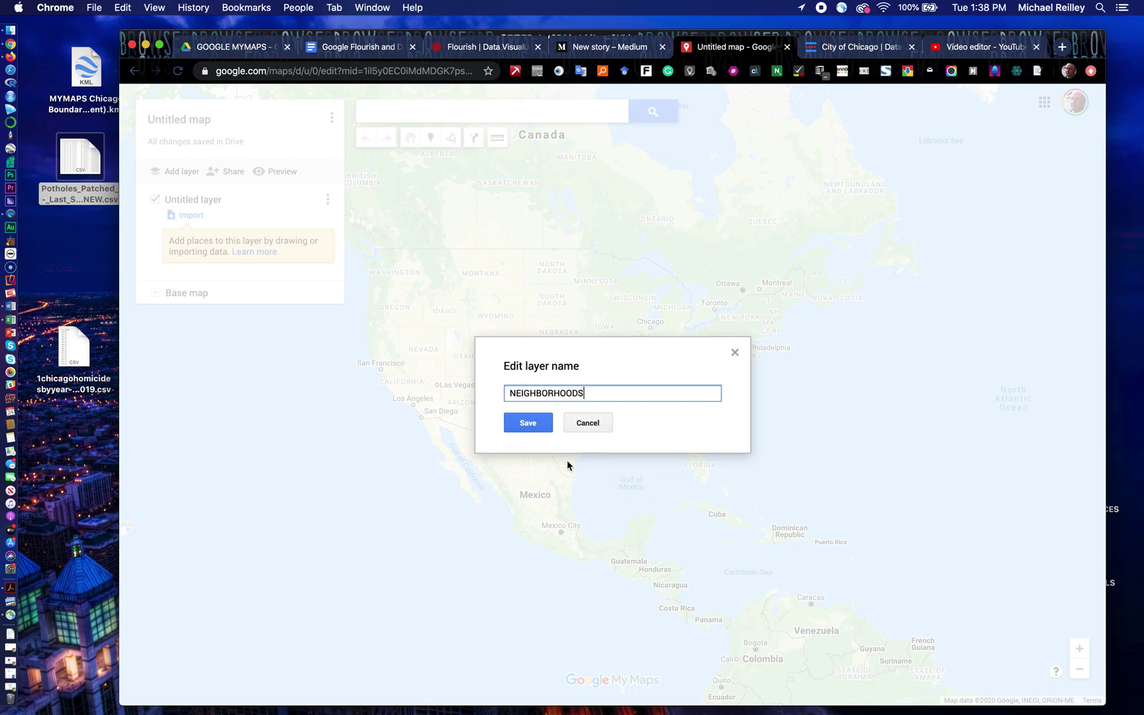
left_click(534, 424)
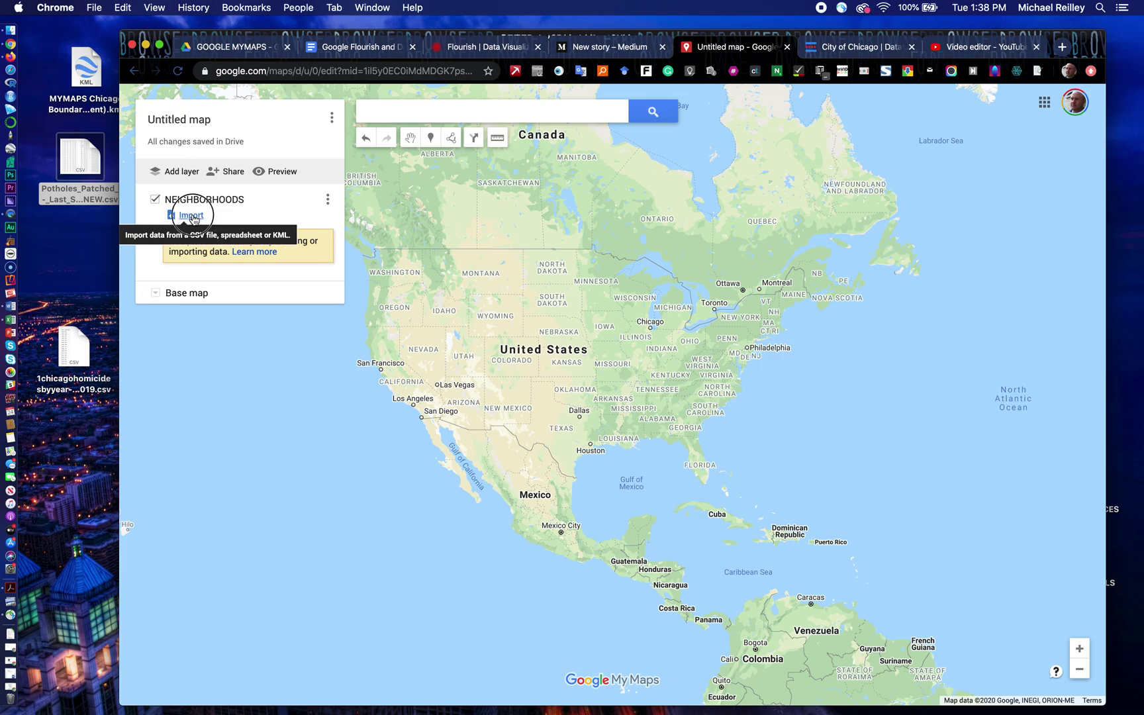
Step: Import the Chicago community areas KML file into the NEIGHBORHOODS layer
left_click(191, 216)
left_click_drag(91, 78, 609, 420)
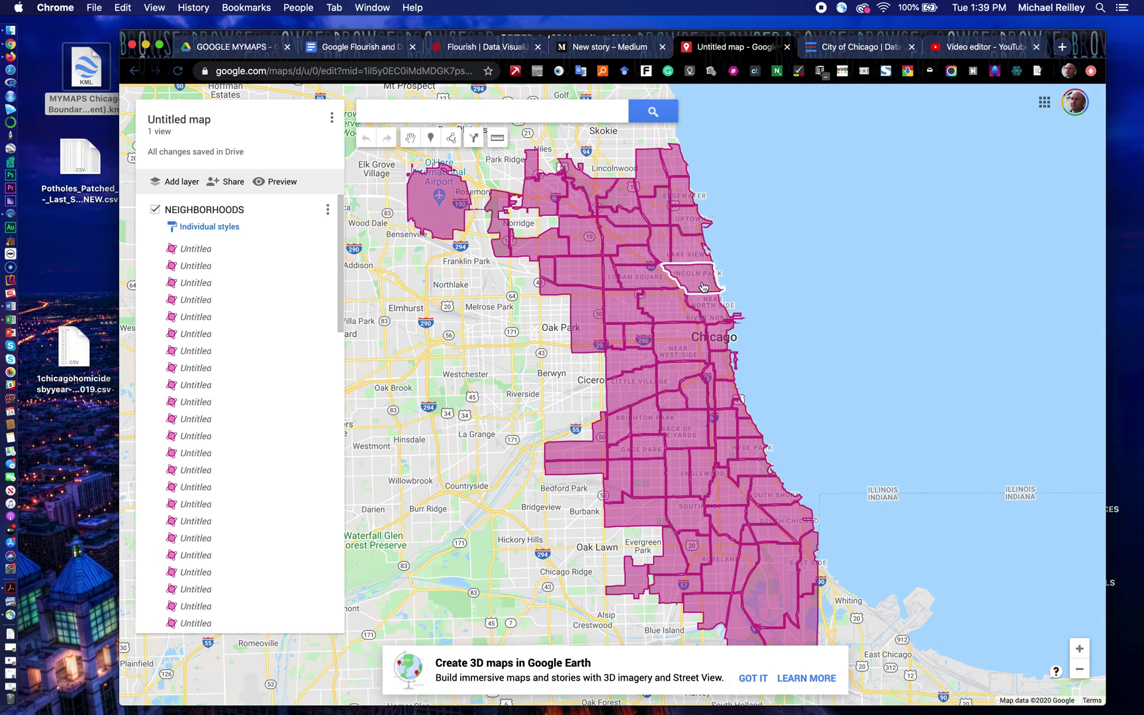
Step: Colour Lake View olive, Lincoln Park yellow and Logan Square brown, then reopen Logan Square
left_click(690, 251)
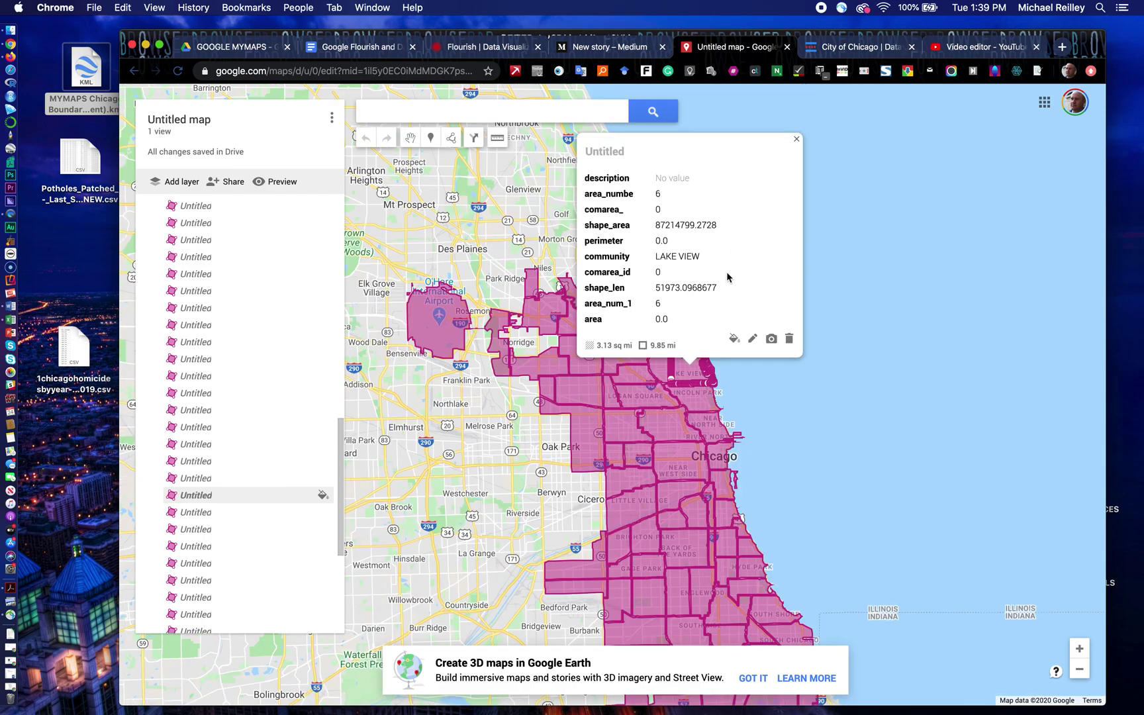
left_click(733, 338)
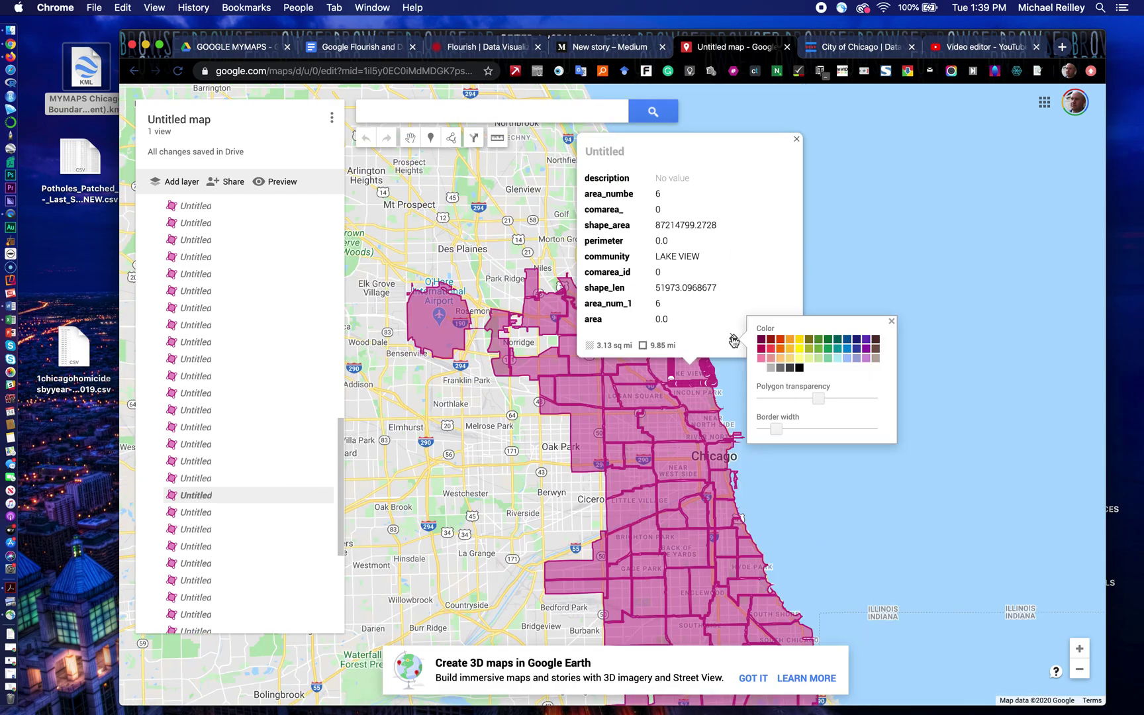
left_click(807, 341)
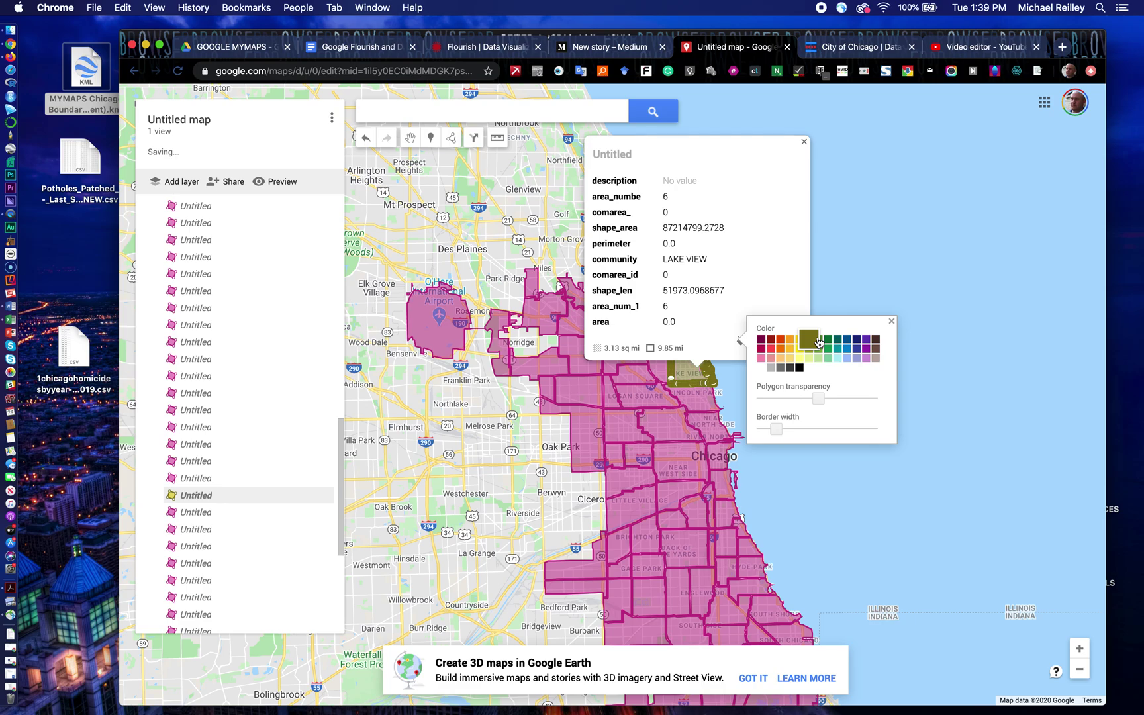
left_click(726, 392)
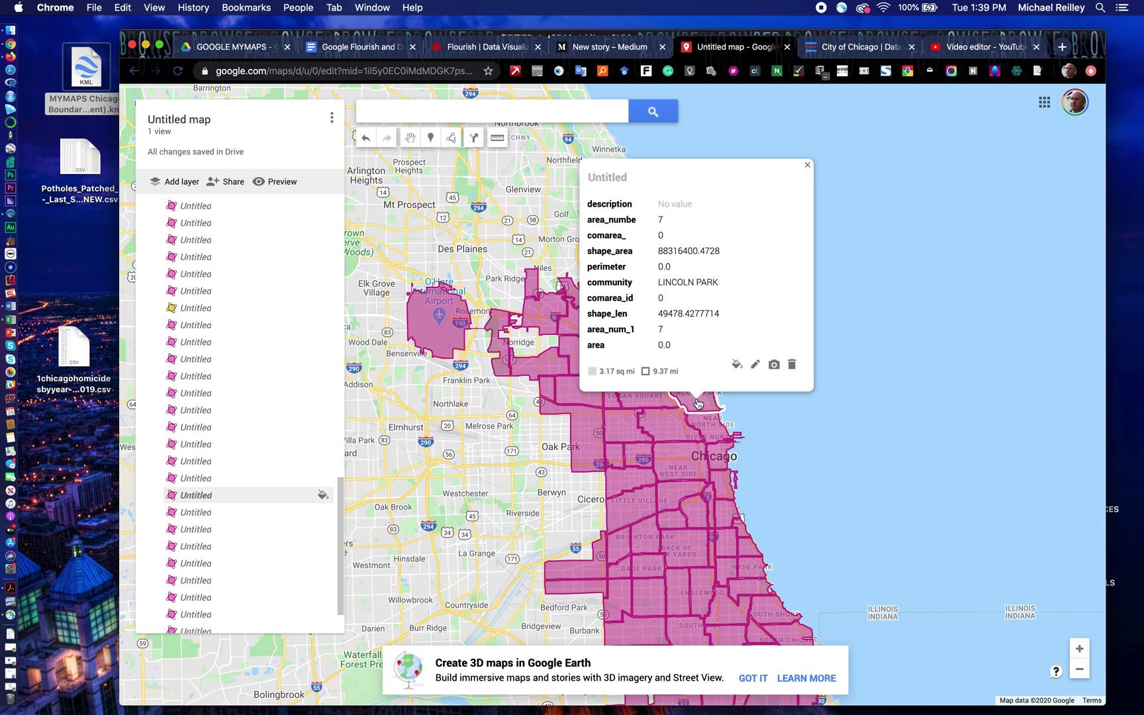
left_click(740, 375)
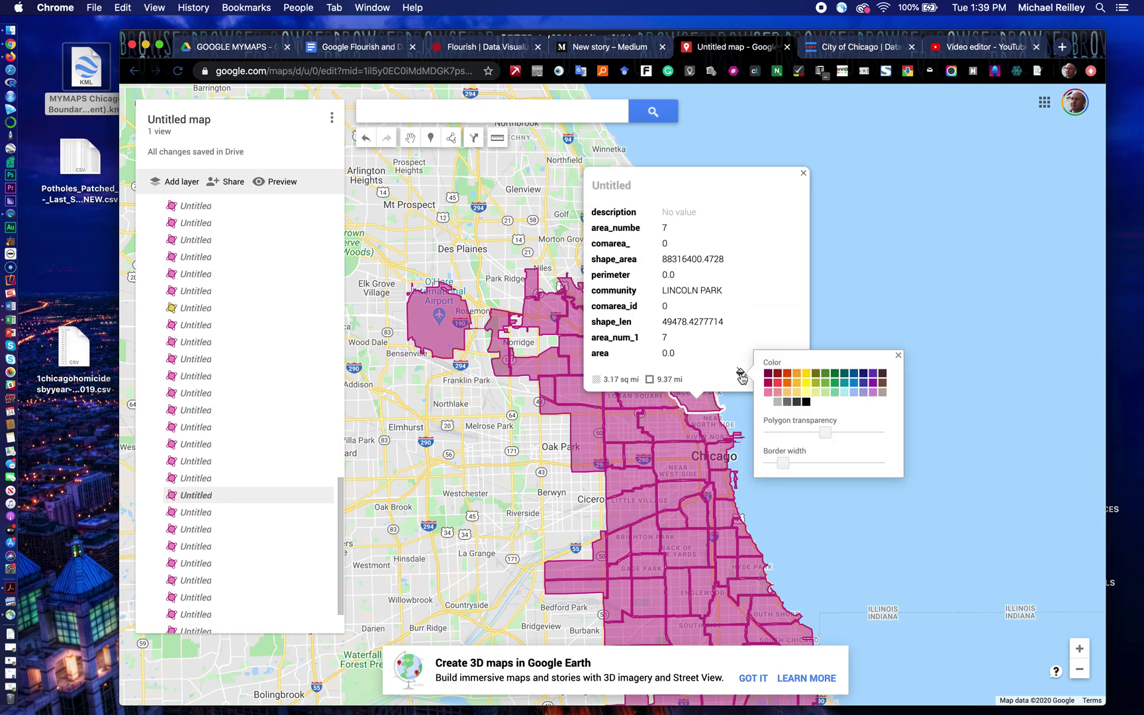
left_click(805, 373)
left_click(667, 404)
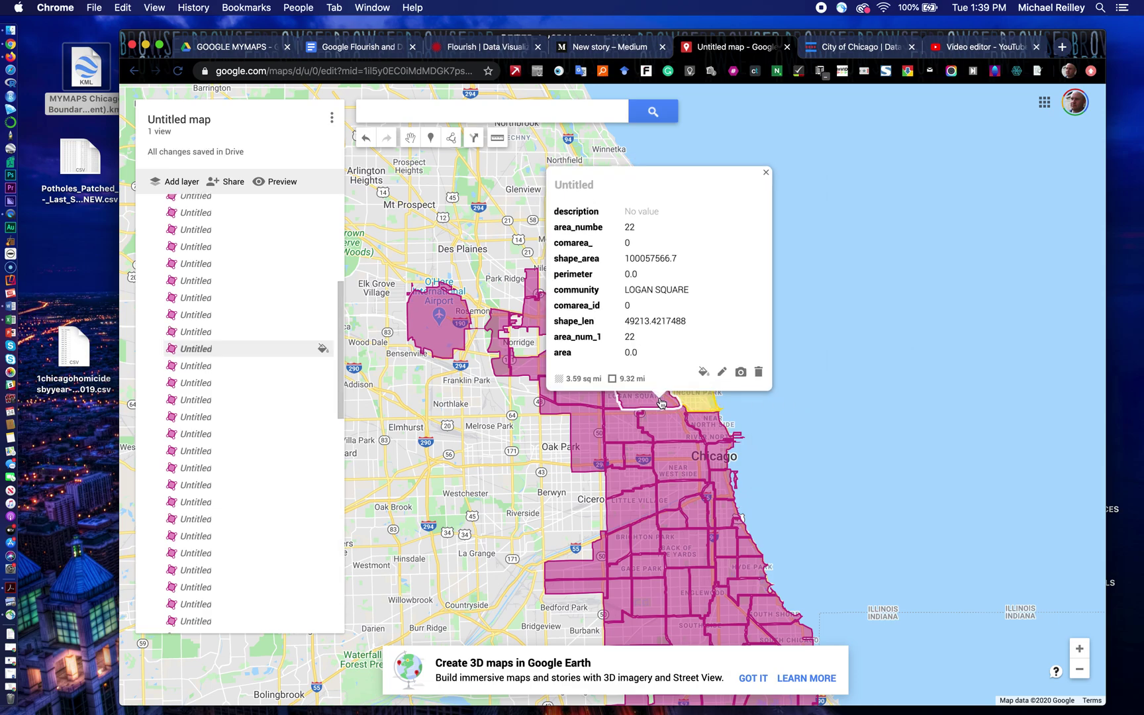
left_click(703, 374)
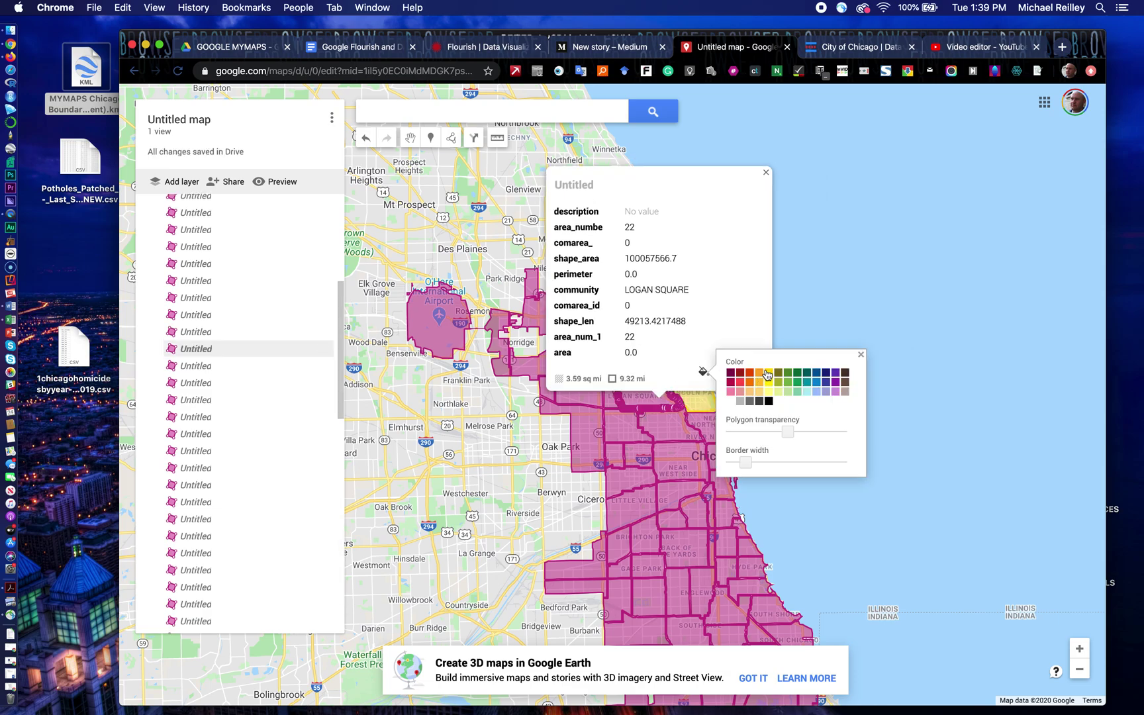
left_click(845, 379)
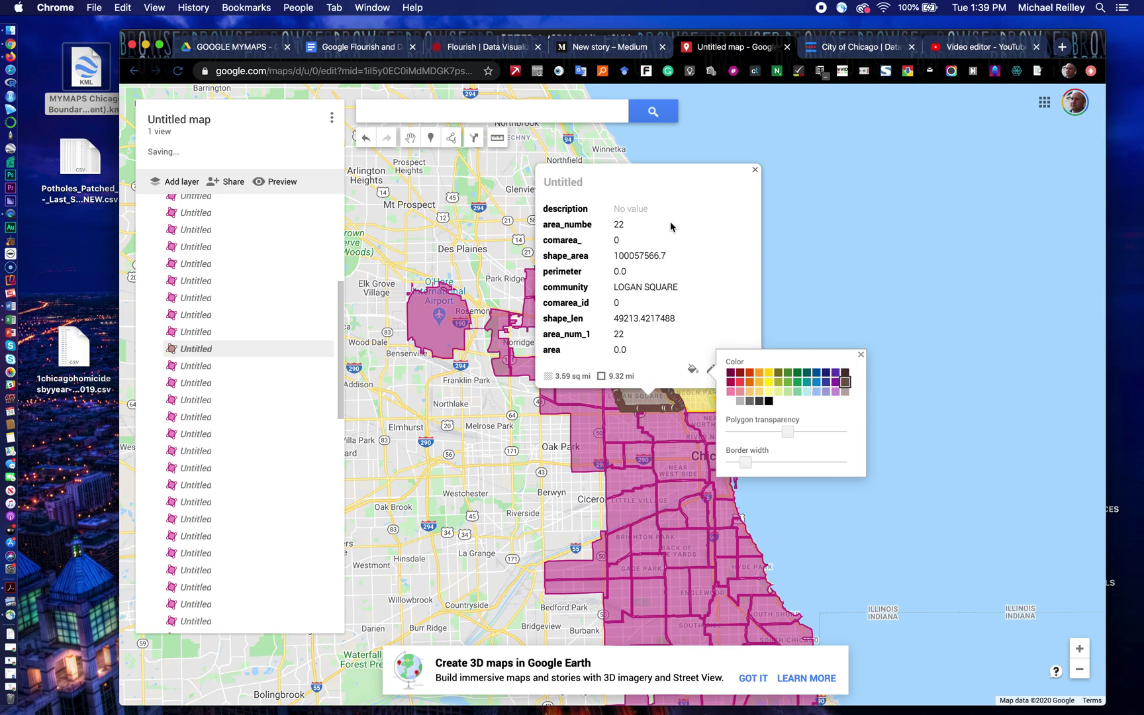
left_click(754, 171)
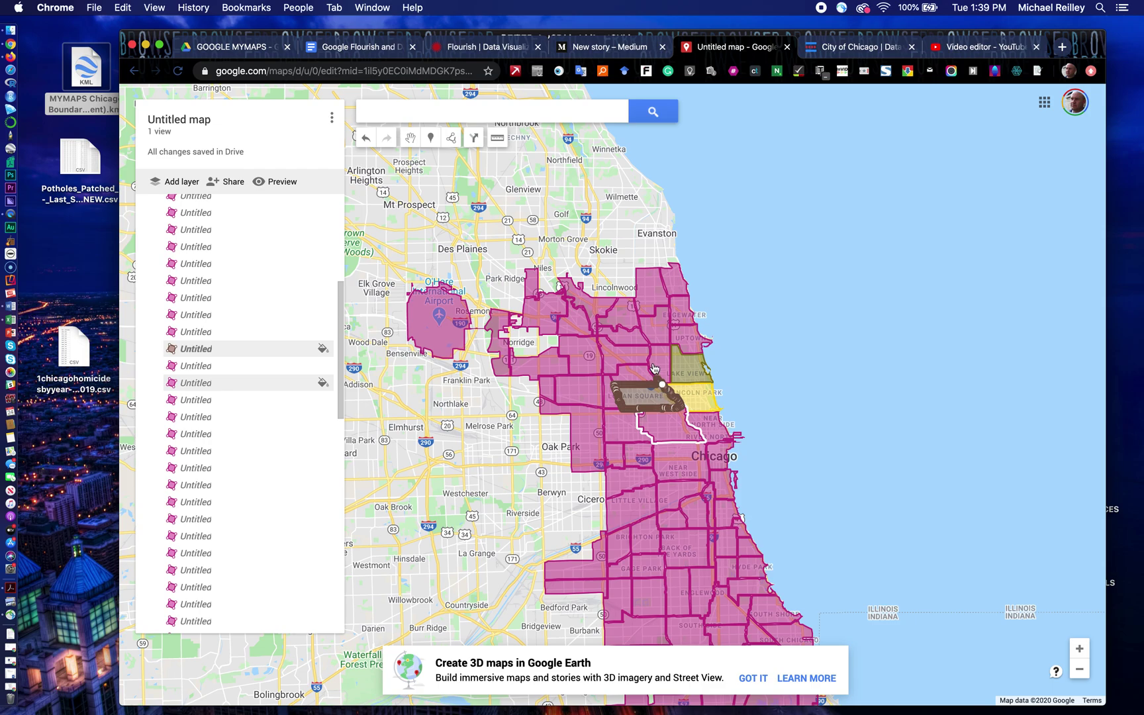
left_click(645, 399)
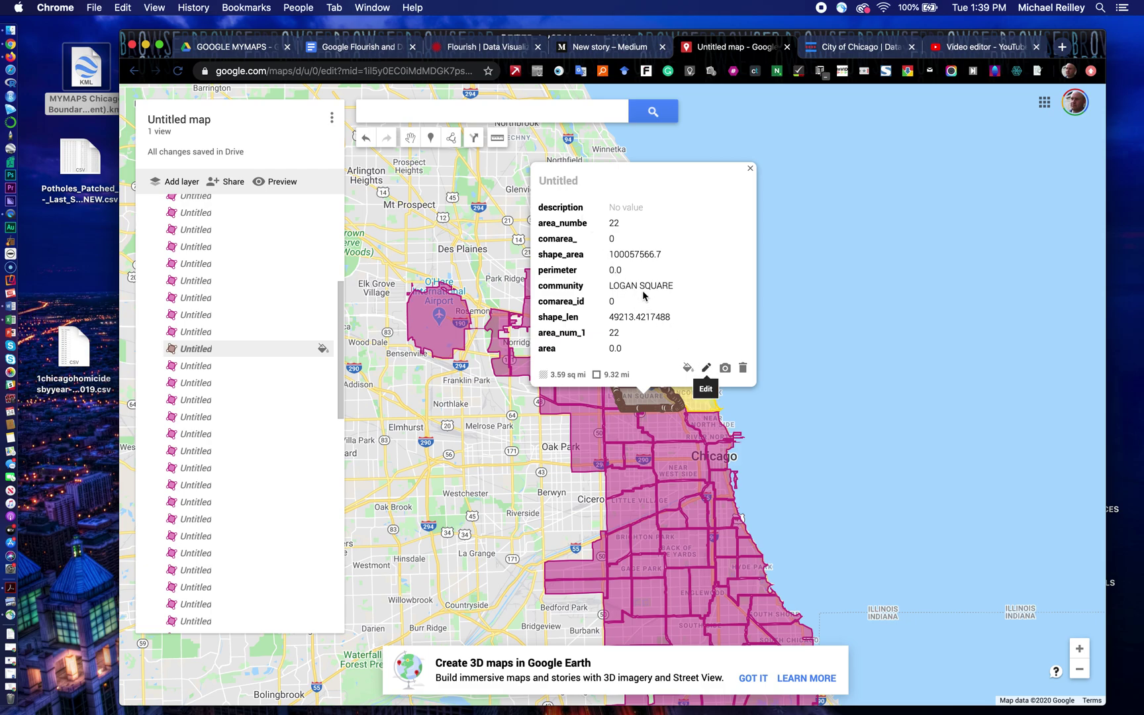
Step: Retitle Logan Square as LOGAN SQUARE, hiding its description, area_numbe and perimeter fields
left_click(706, 367)
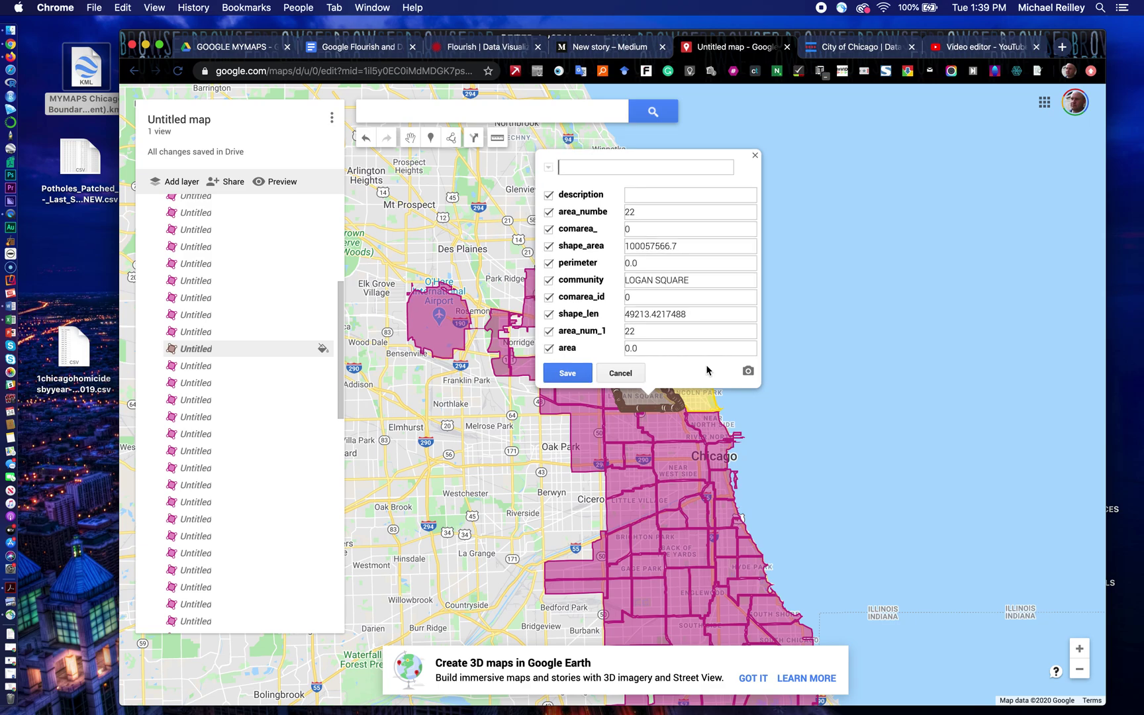
type("LOGAN SQUARE")
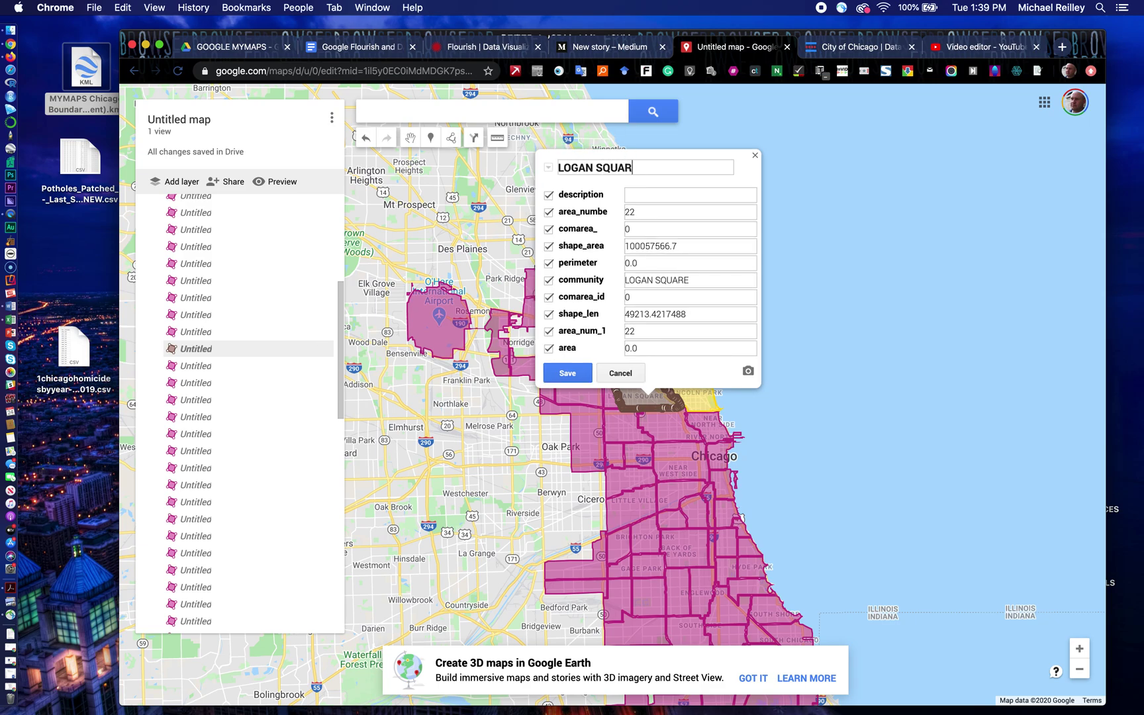
left_click(548, 194)
left_click(548, 212)
left_click(549, 264)
left_click(568, 374)
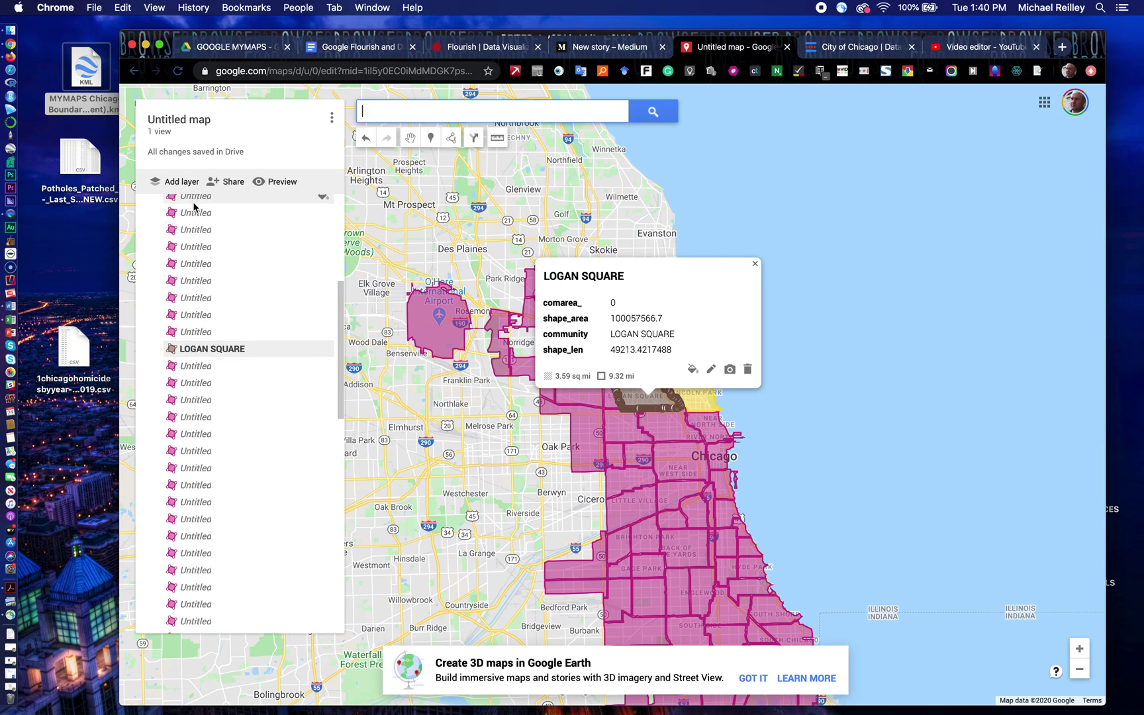
Step: Close the LOGAN SQUARE card and frame all of Chicago on the map
left_click(755, 265)
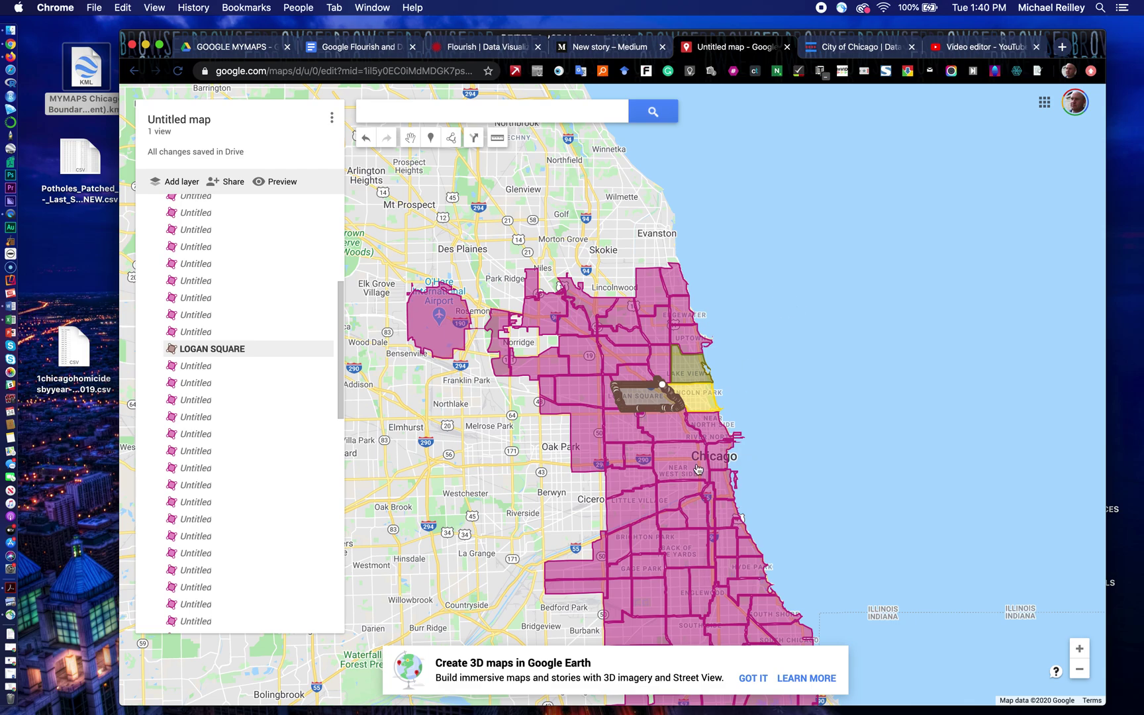
left_click_drag(814, 414, 772, 307)
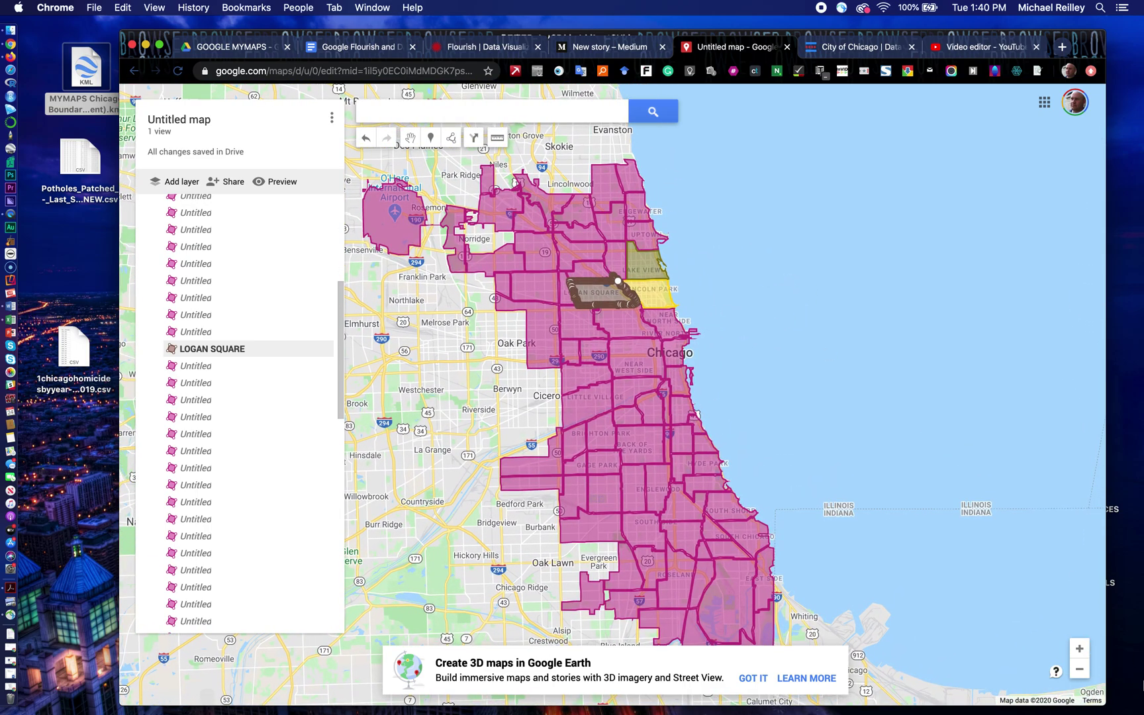
left_click(1087, 649)
left_click(1079, 671)
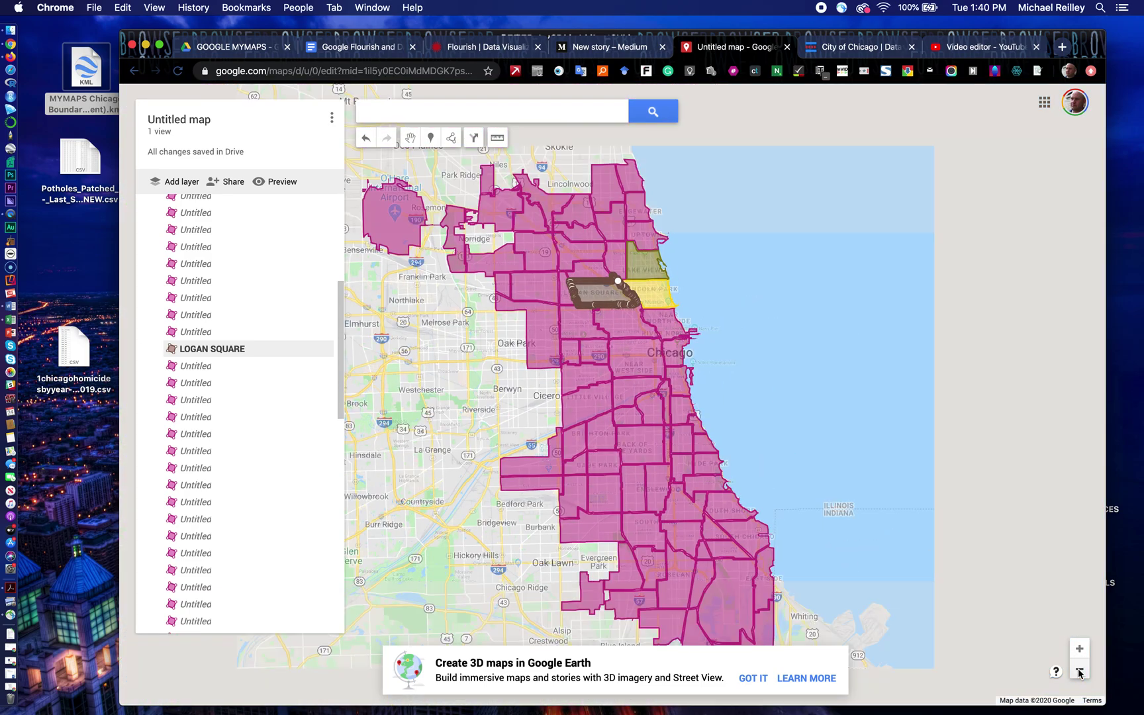
Step: Title the map '2014 Chicago Potholes' with a description of pothole repairs and complaints by neighborhood
left_click(179, 121)
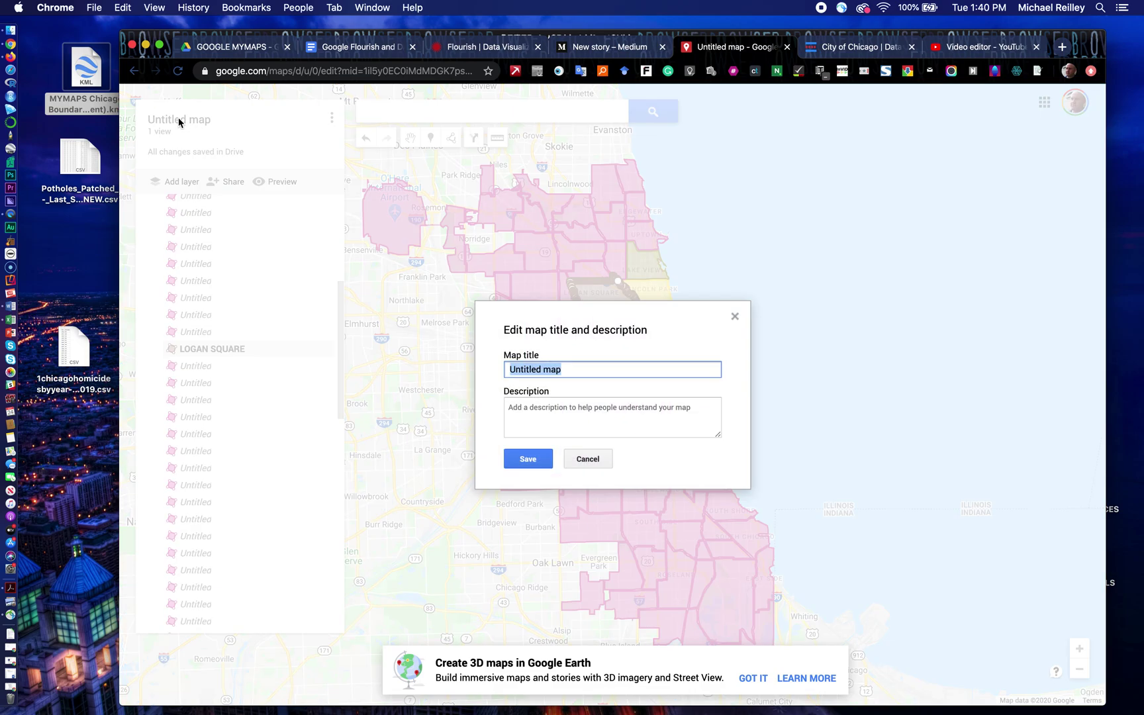
type("2014 Chicago Potholes")
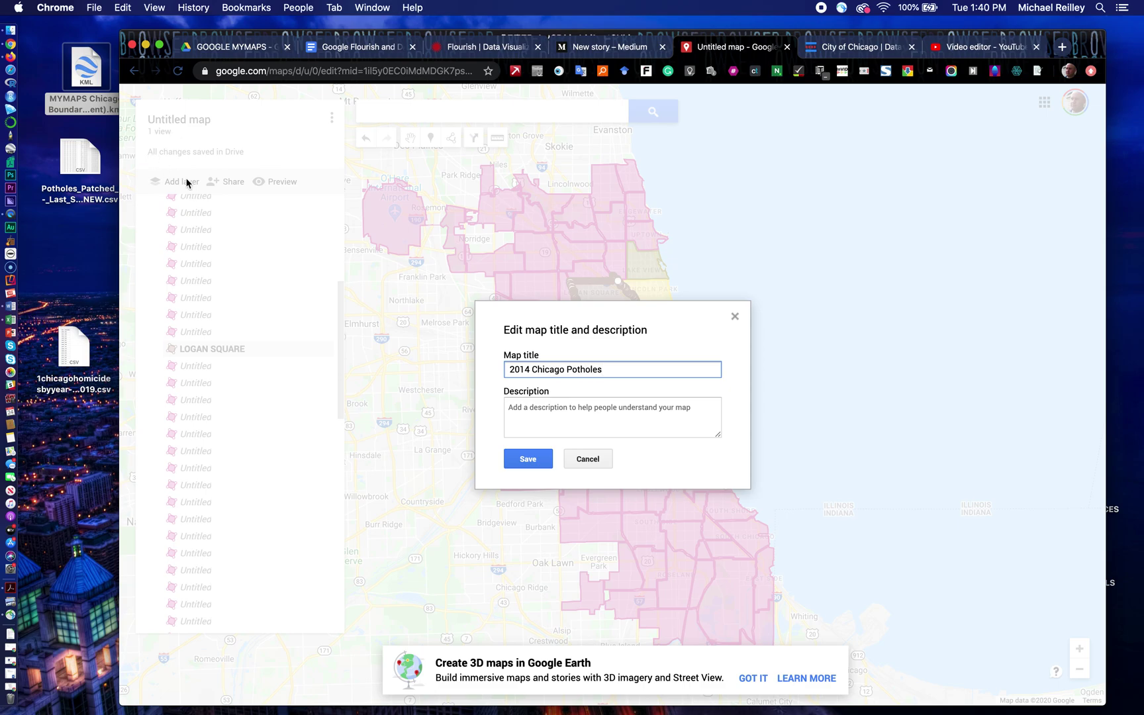
left_click(513, 410)
type("Pothole repairs")
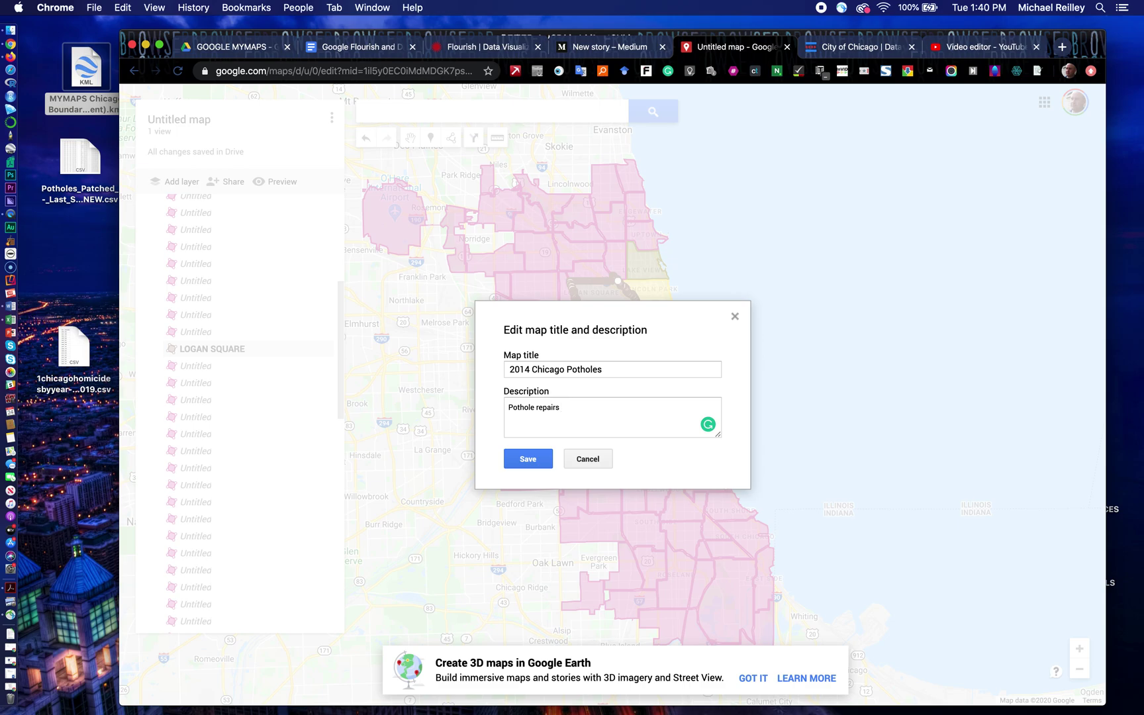
type("and complaints by city neighborho")
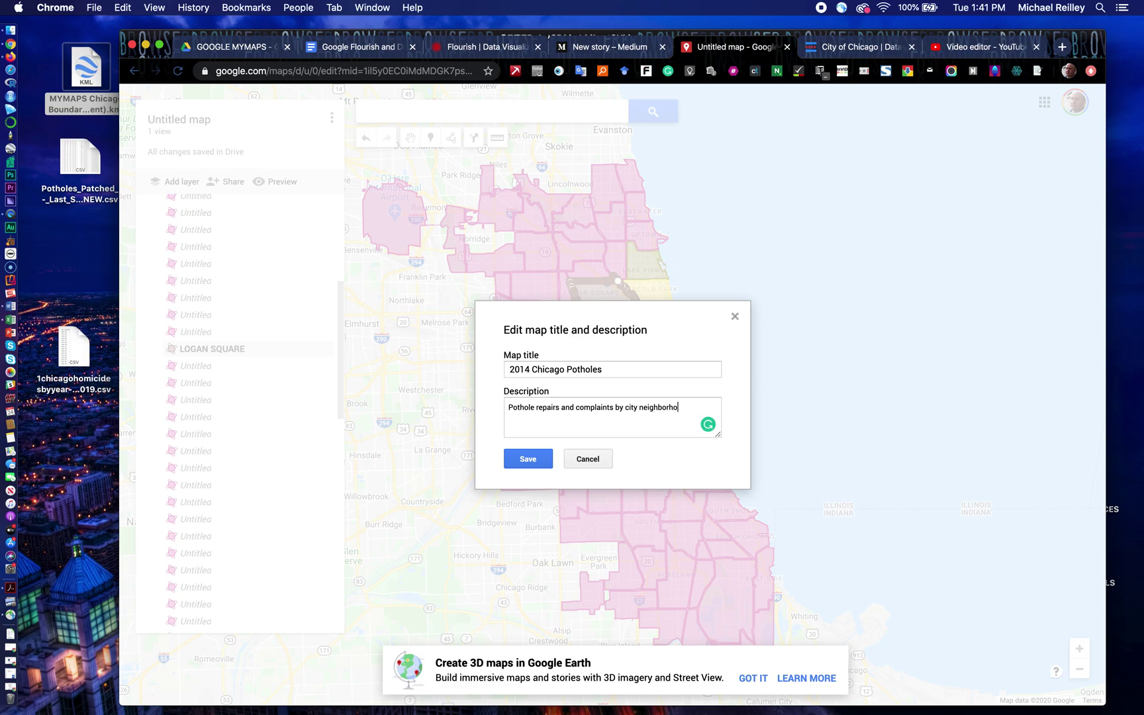
key("BackSpace")
key("BackSpace")
type("d.")
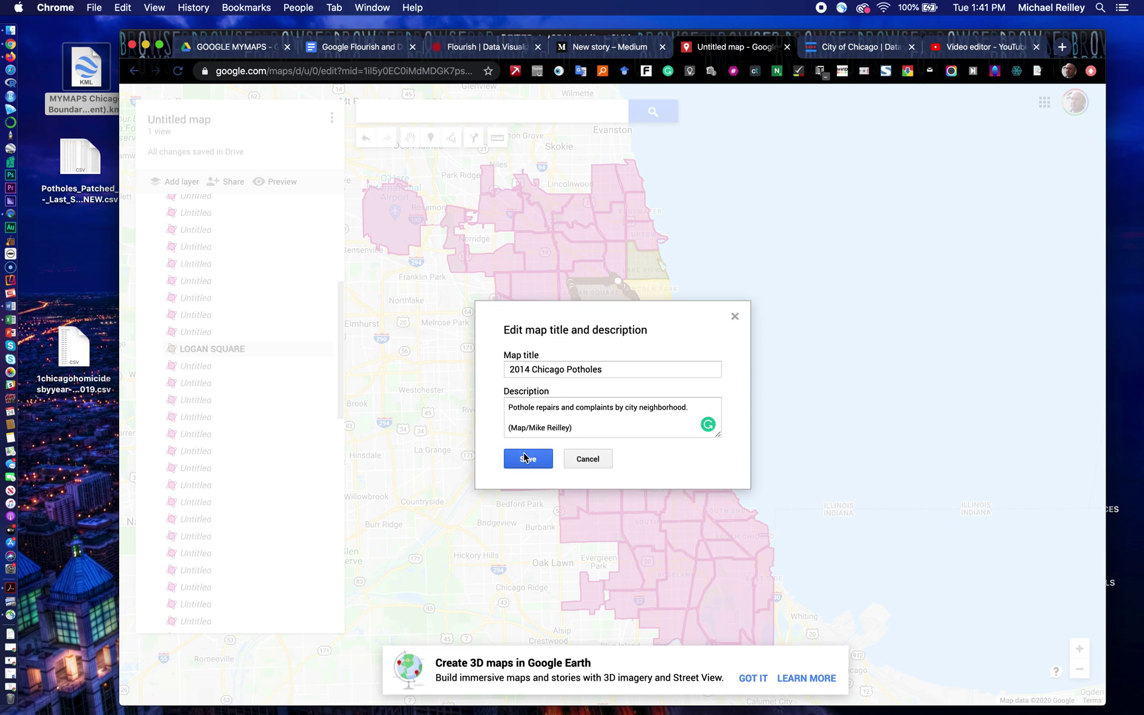
left_click(528, 459)
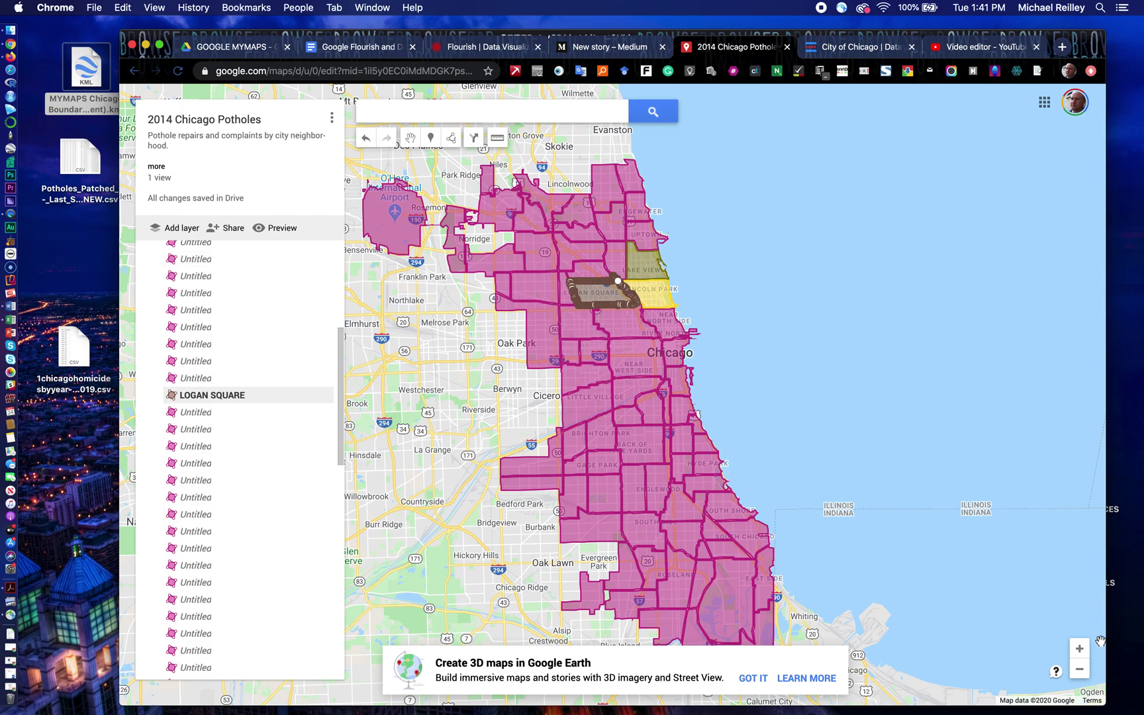
Step: Recentre the map on Chicago and open the Potholes_Patched_-_Last_Seven_Days-NEW CSV in Excel
left_click(1080, 670)
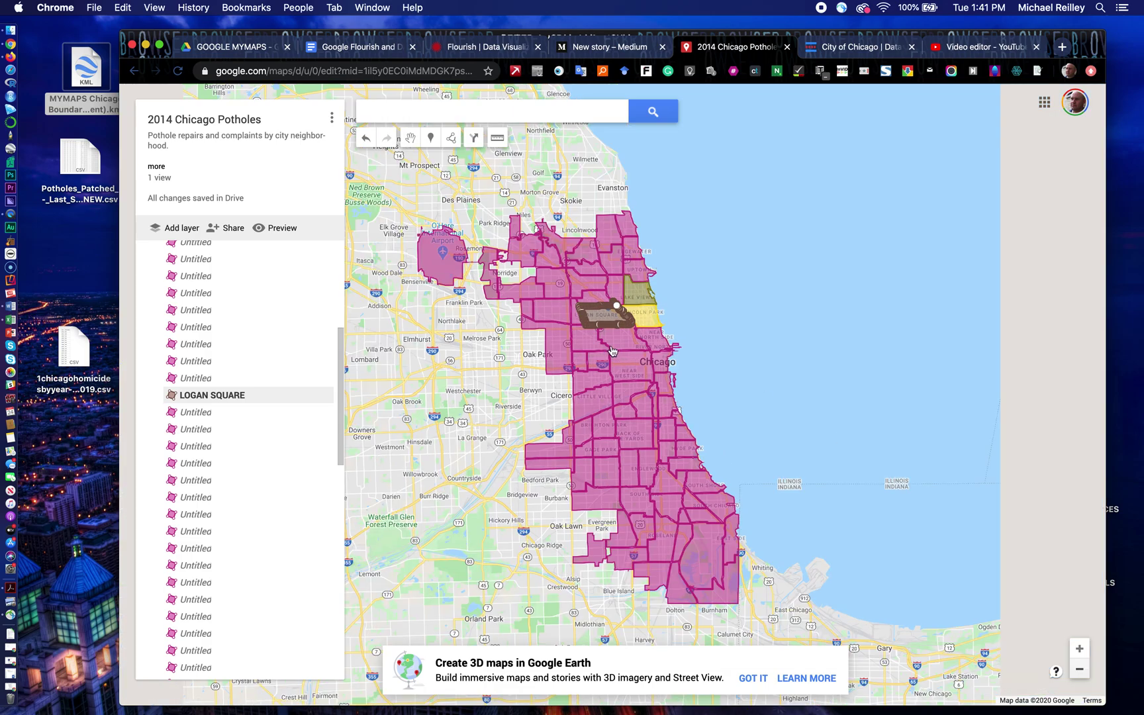
left_click(1080, 650)
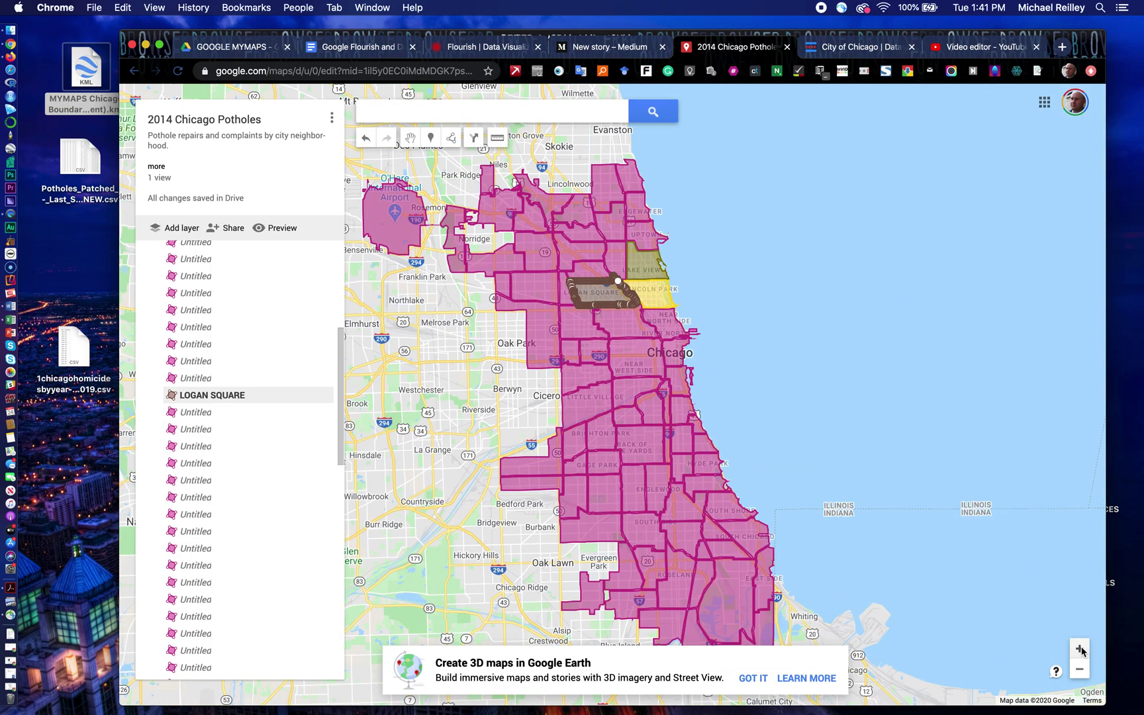
left_click(977, 507)
left_click_drag(978, 508, 978, 496)
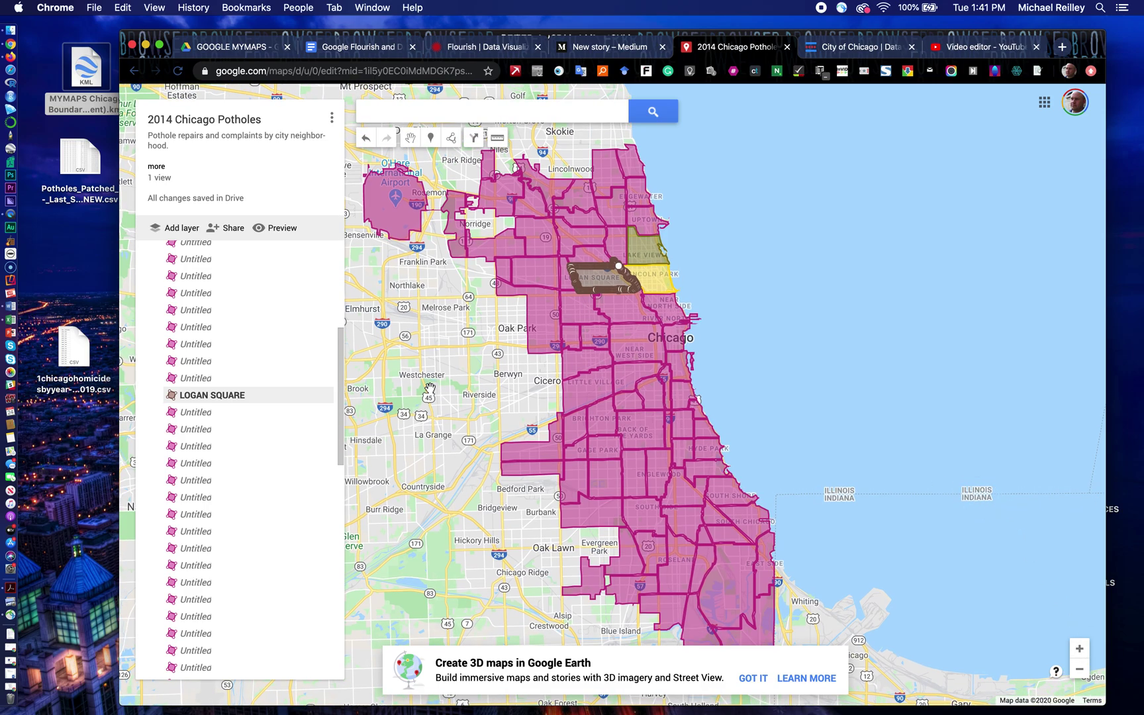
left_click_drag(79, 158, 10, 323)
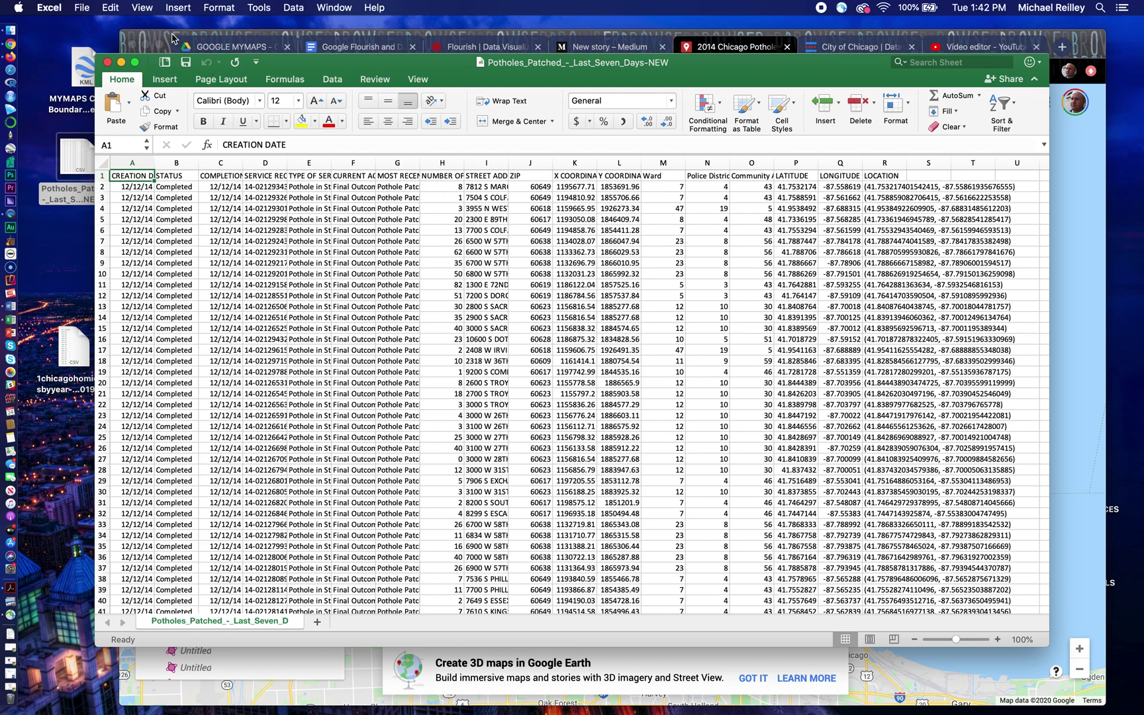
Step: Close the pothole Excel workbook and scroll the My Maps layer list to the bottom
left_click(108, 63)
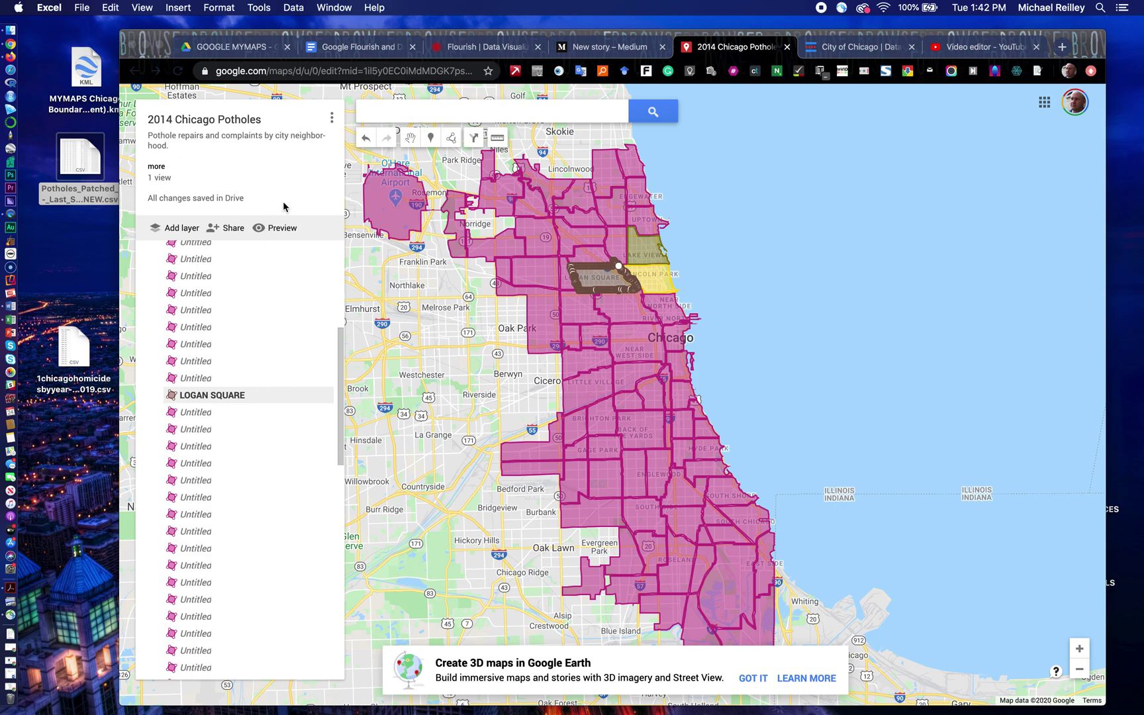
scroll(316, 350, "down", 10)
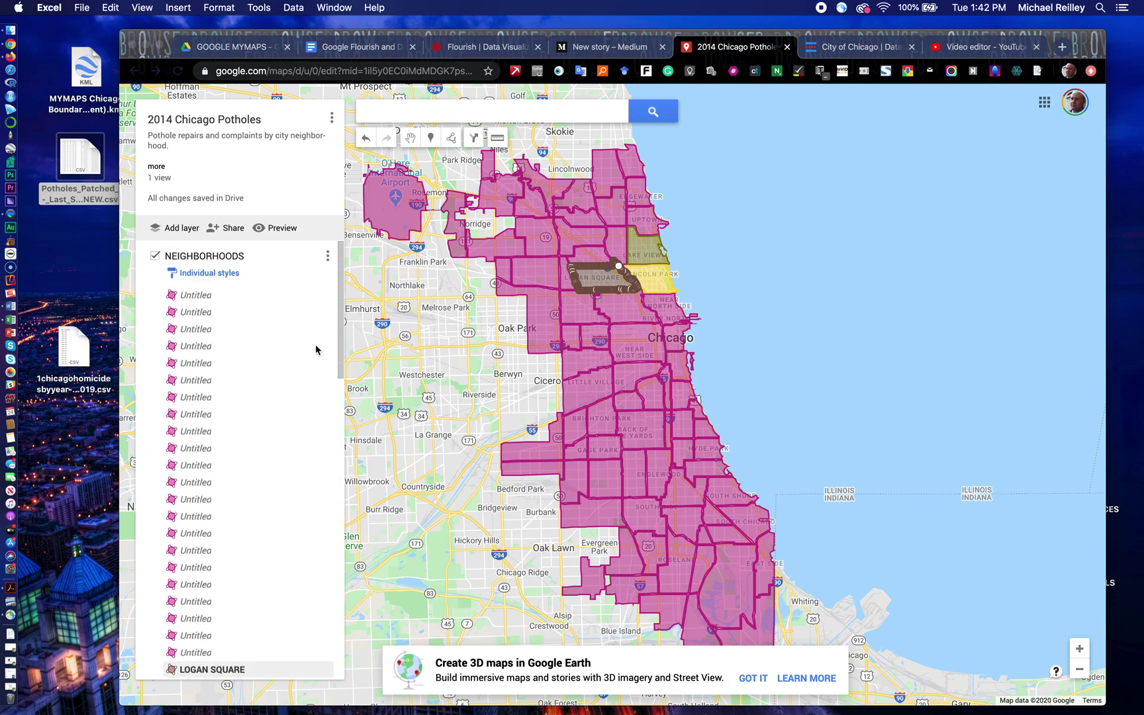
Step: Add a new layer under NEIGHBORHOODS and rename it POTHOLES
left_click(179, 231)
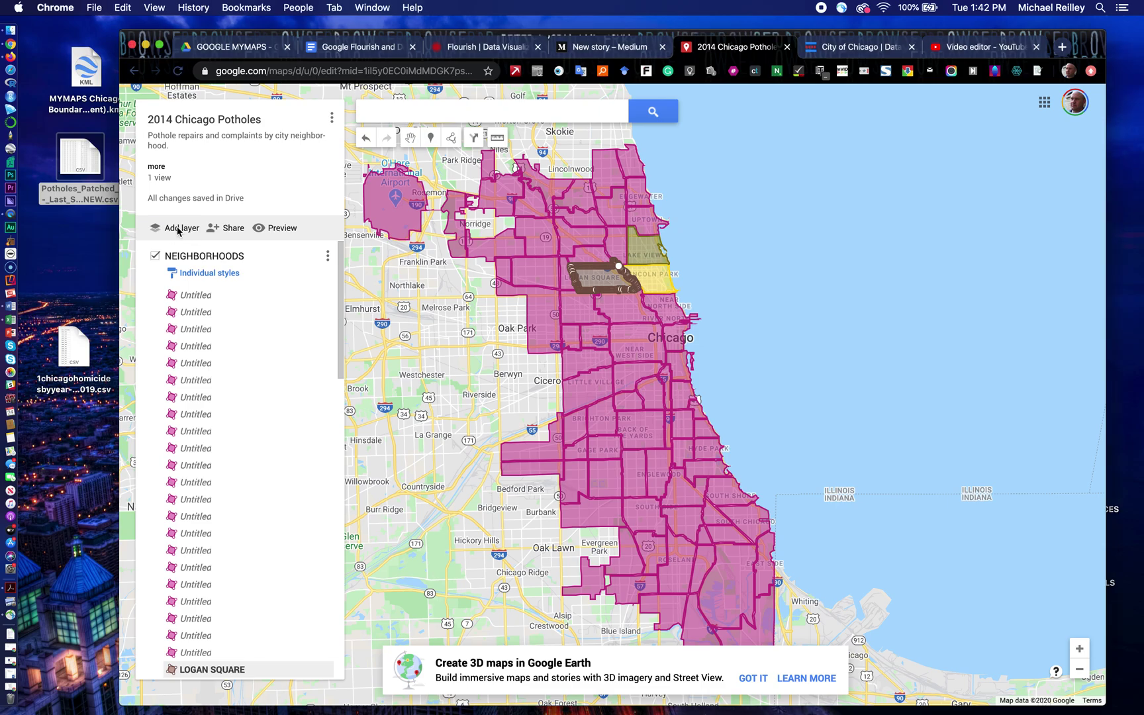
left_click(177, 231)
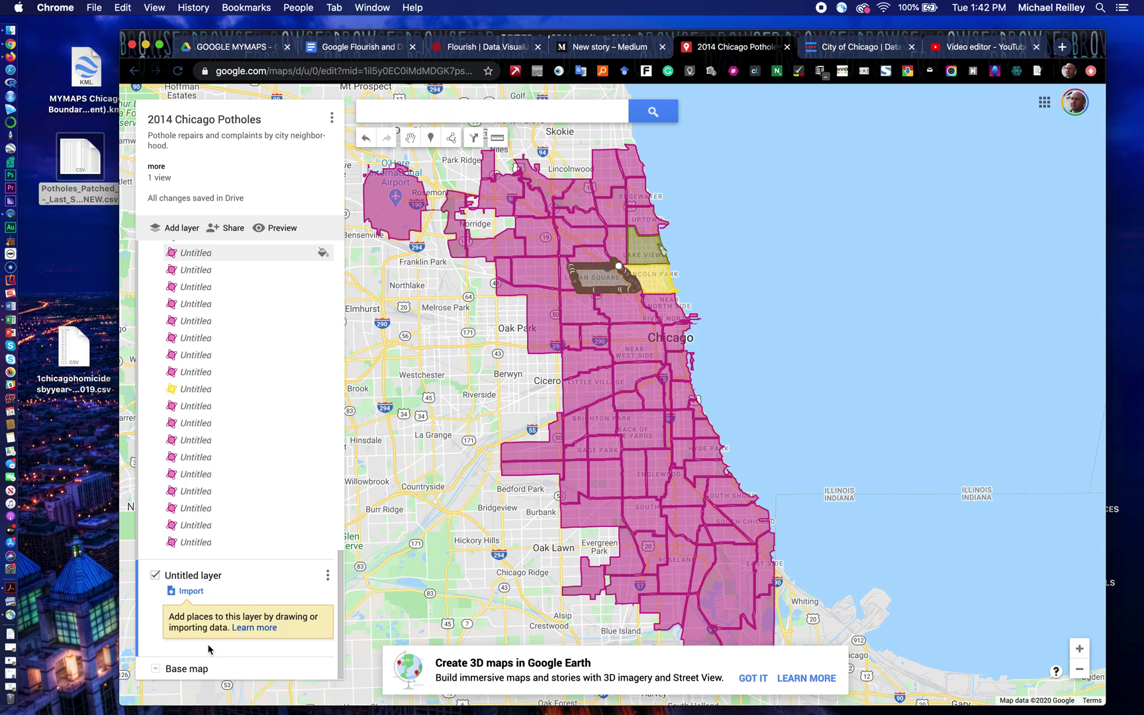
left_click(327, 576)
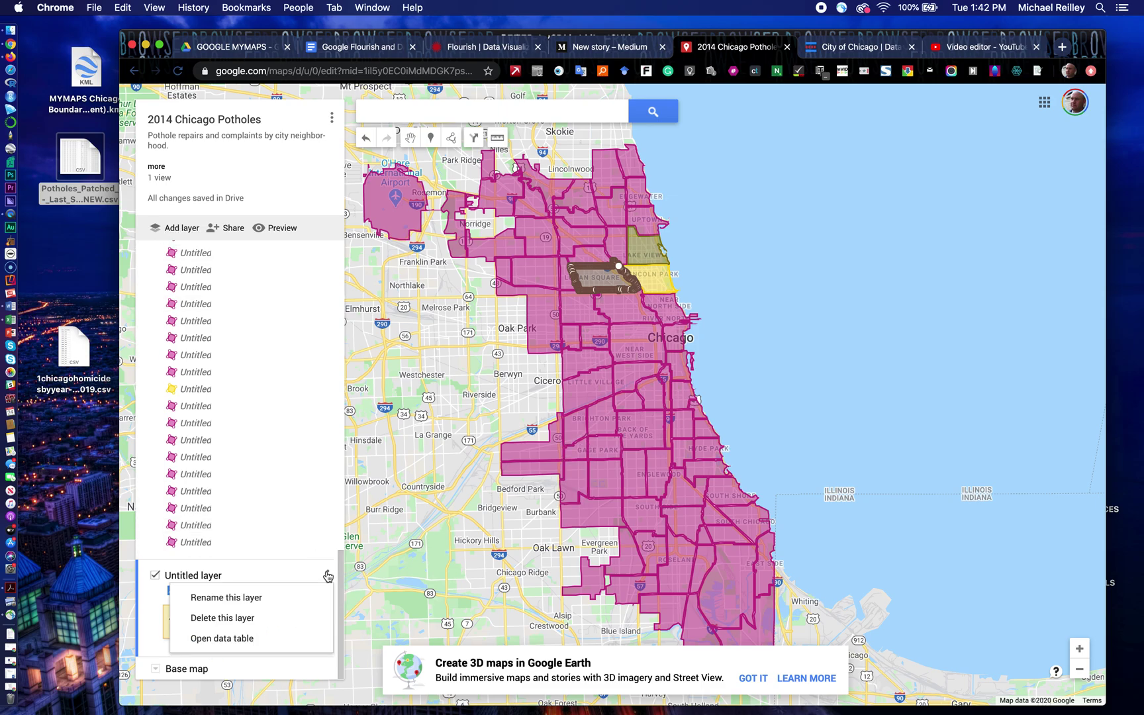
left_click(300, 594)
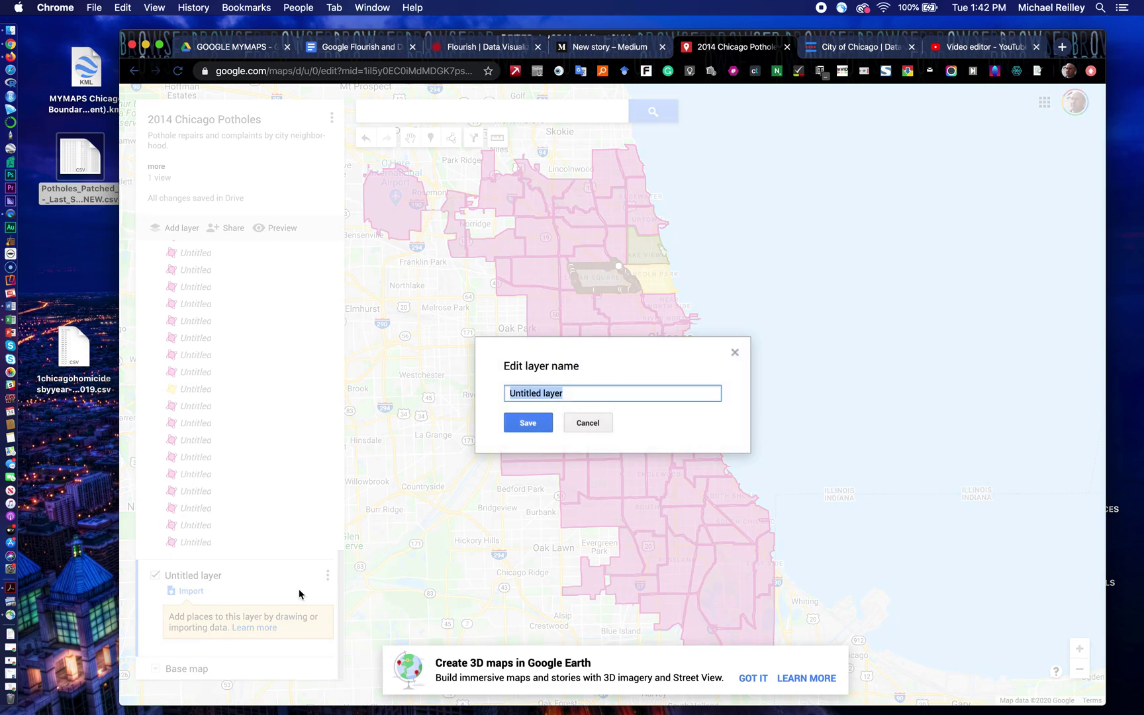
type("POTHOLES")
left_click(524, 422)
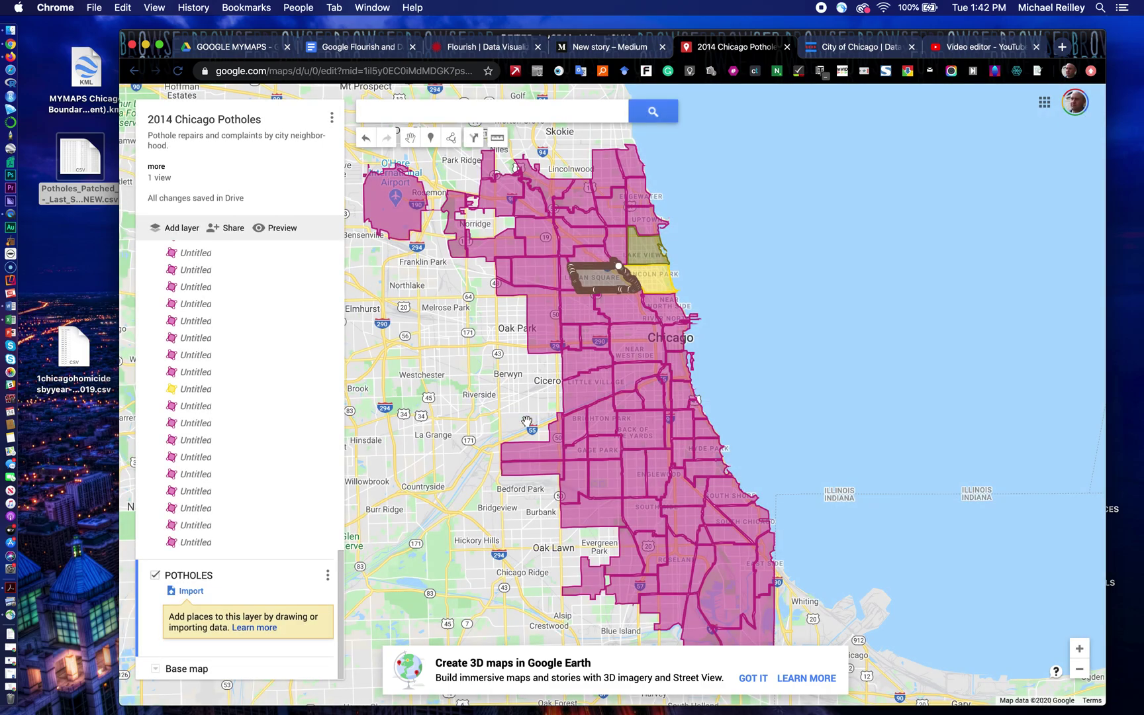
Step: Upload the patched-potholes CSV for import into the POTHOLES layer
left_click(190, 591)
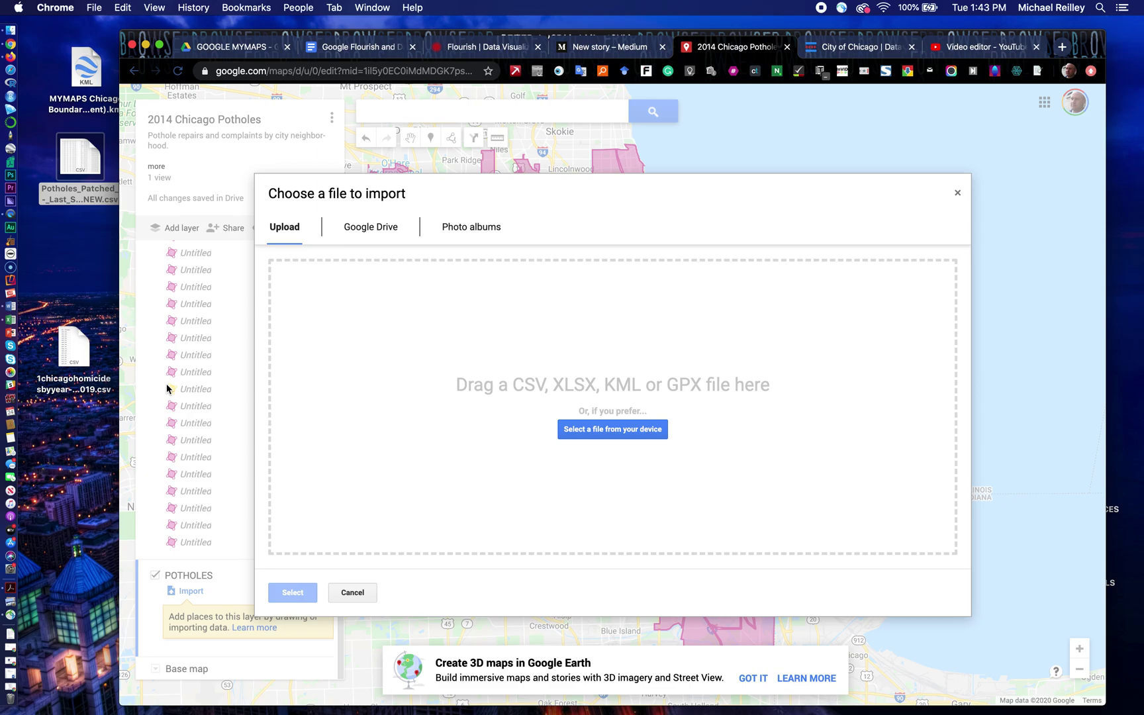
left_click(88, 164)
left_click_drag(88, 165, 611, 402)
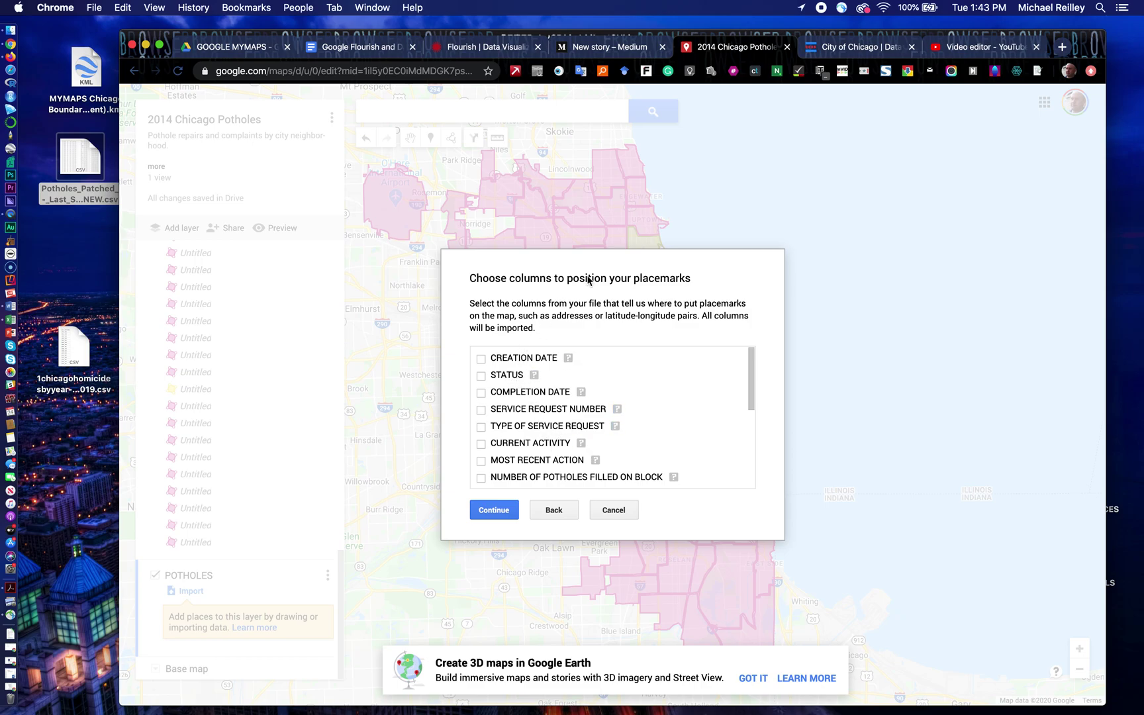
Step: Position markers by LATITUDE and LONGITUDE, title them by STREET ADDRESS, and finish the import
scroll(487, 420, "down", 5)
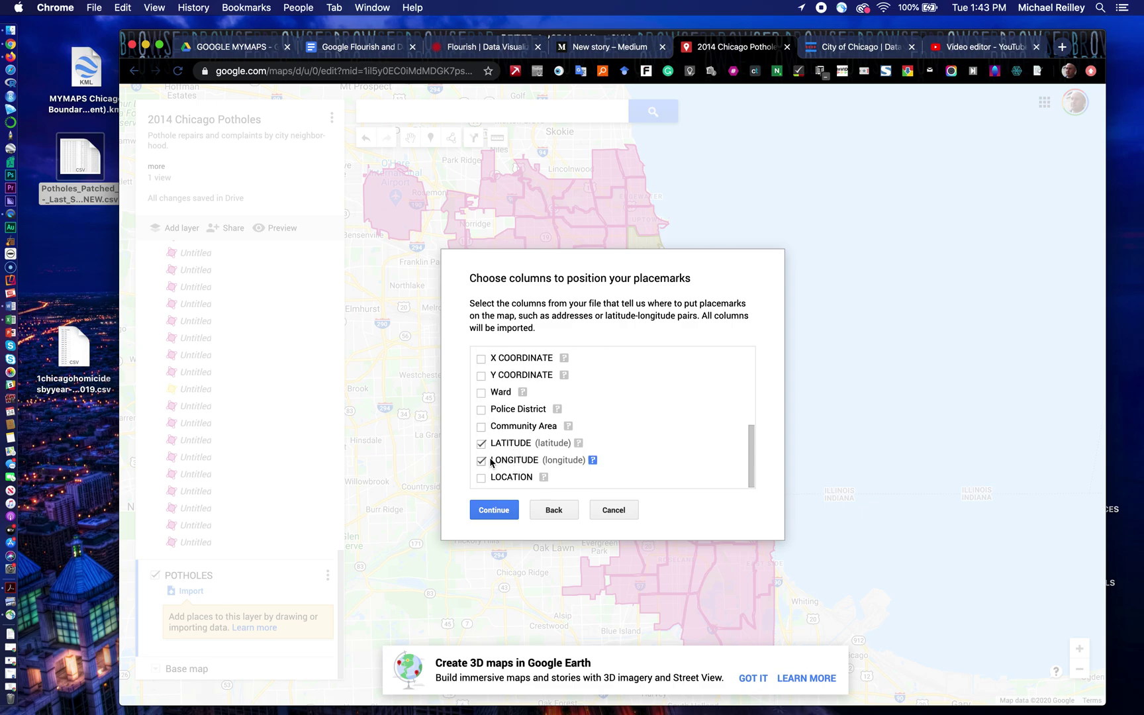
left_click(500, 512)
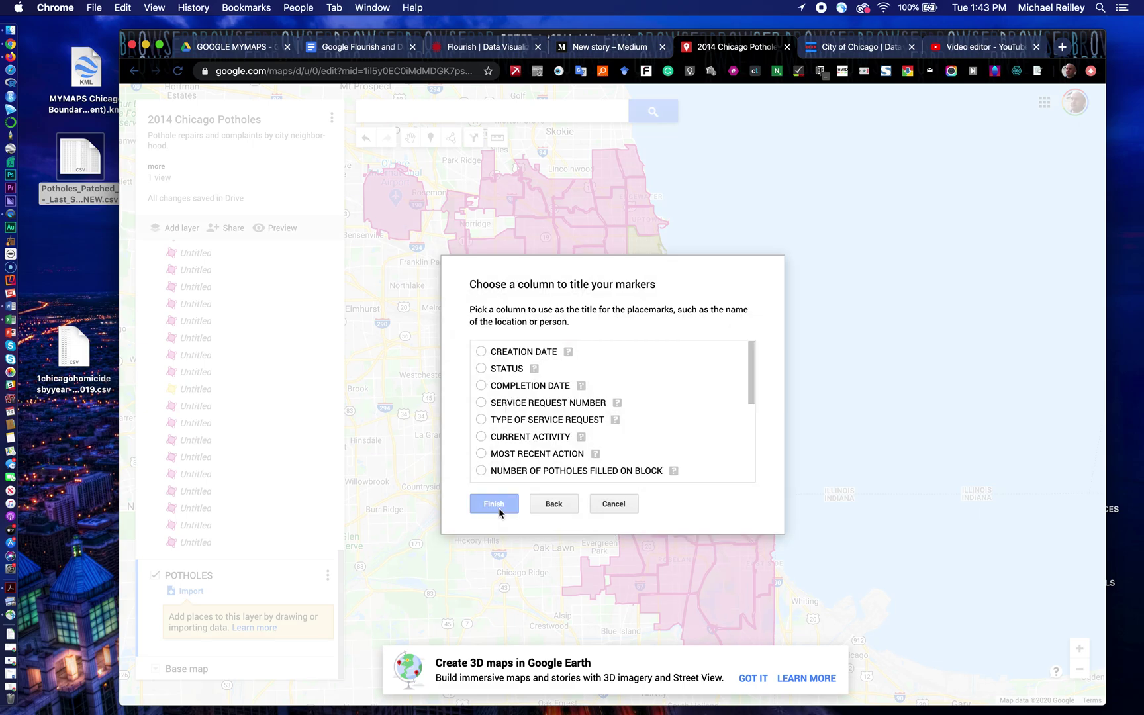
scroll(601, 376, "down", 1)
scroll(601, 376, "down", 5)
scroll(601, 376, "down", 2)
scroll(601, 376, "down", 2)
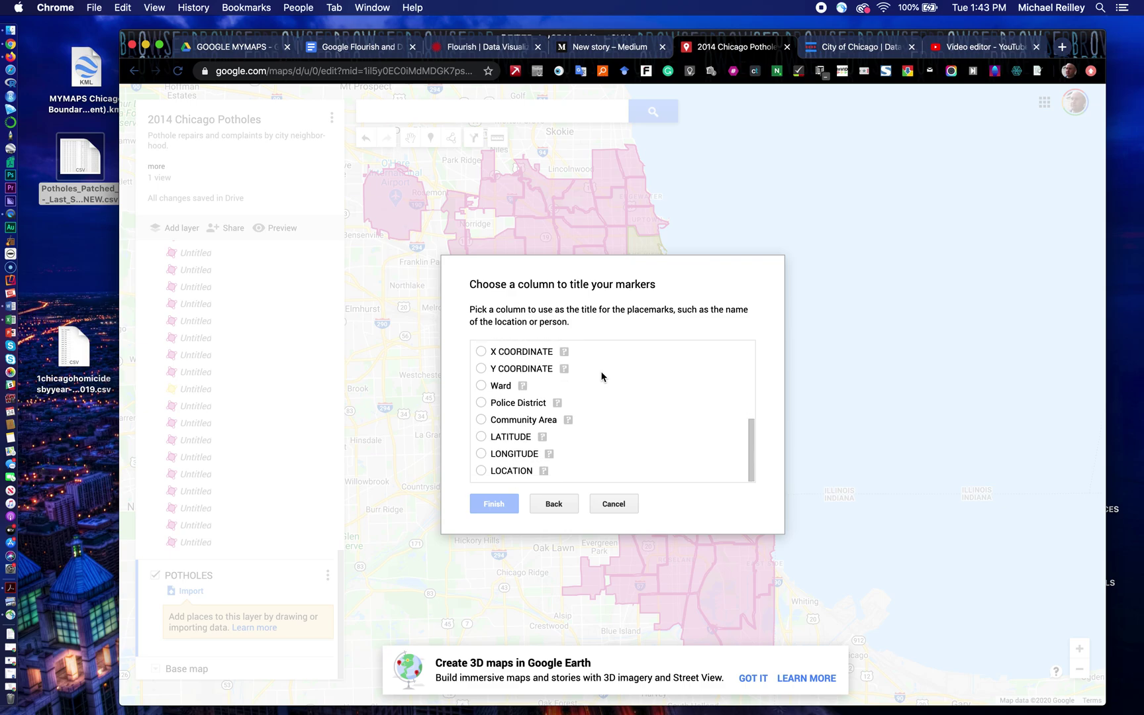
scroll(601, 376, "up", 5)
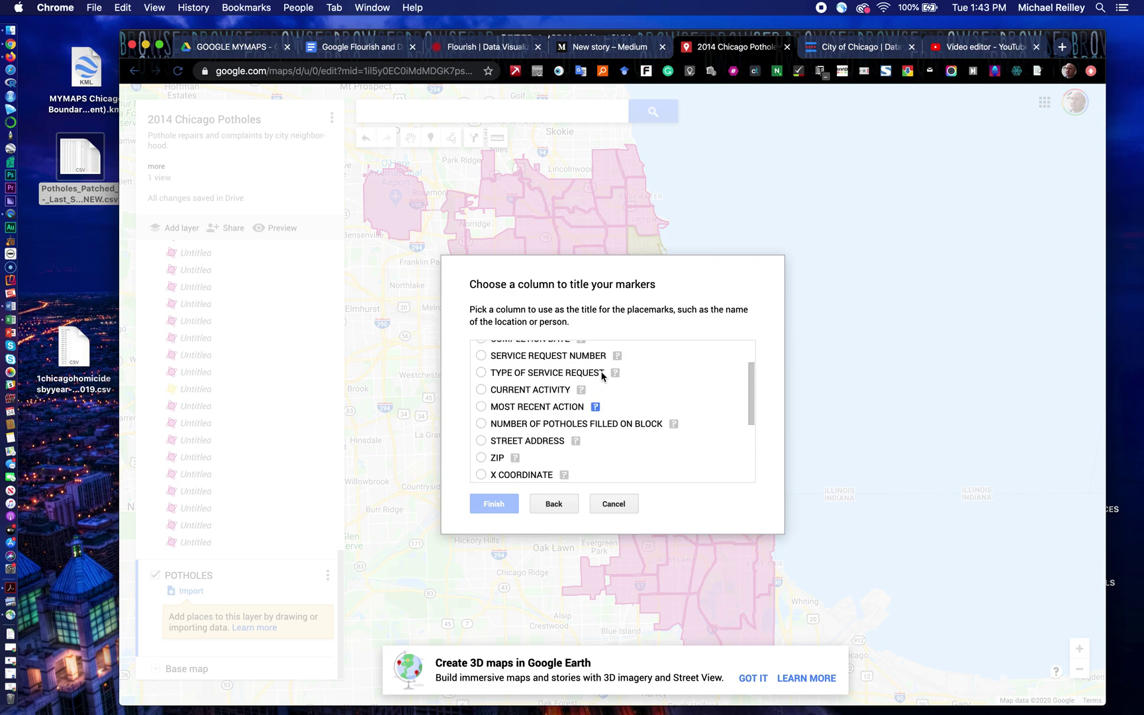
left_click(481, 446)
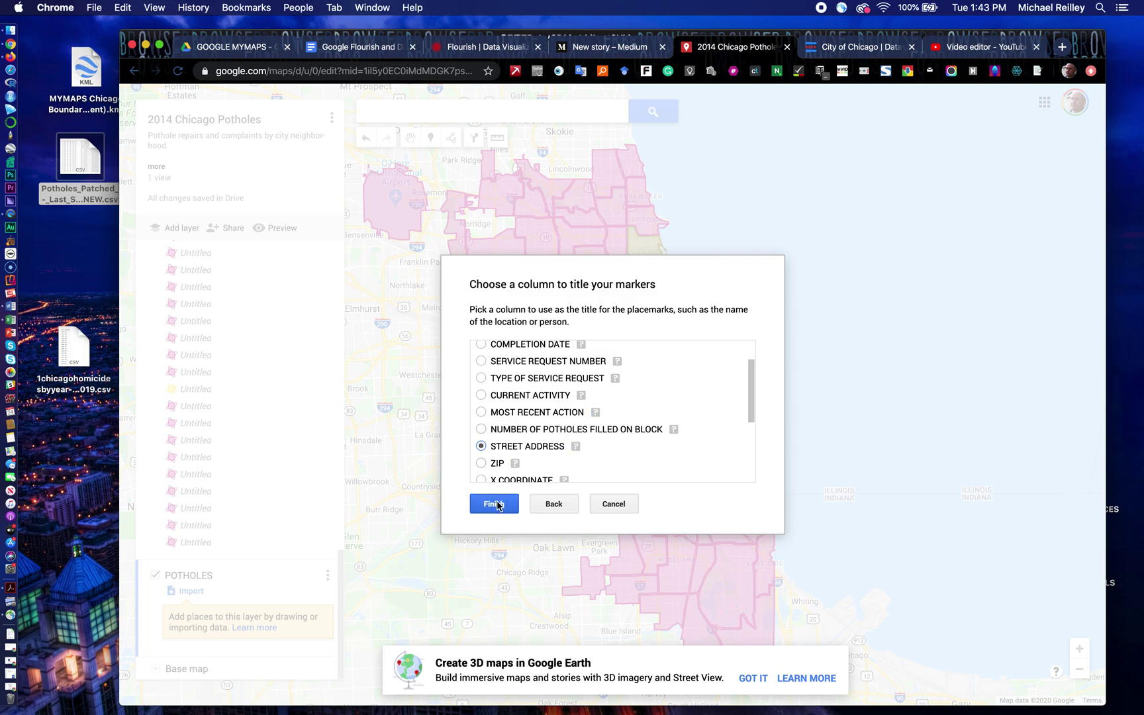
left_click(496, 505)
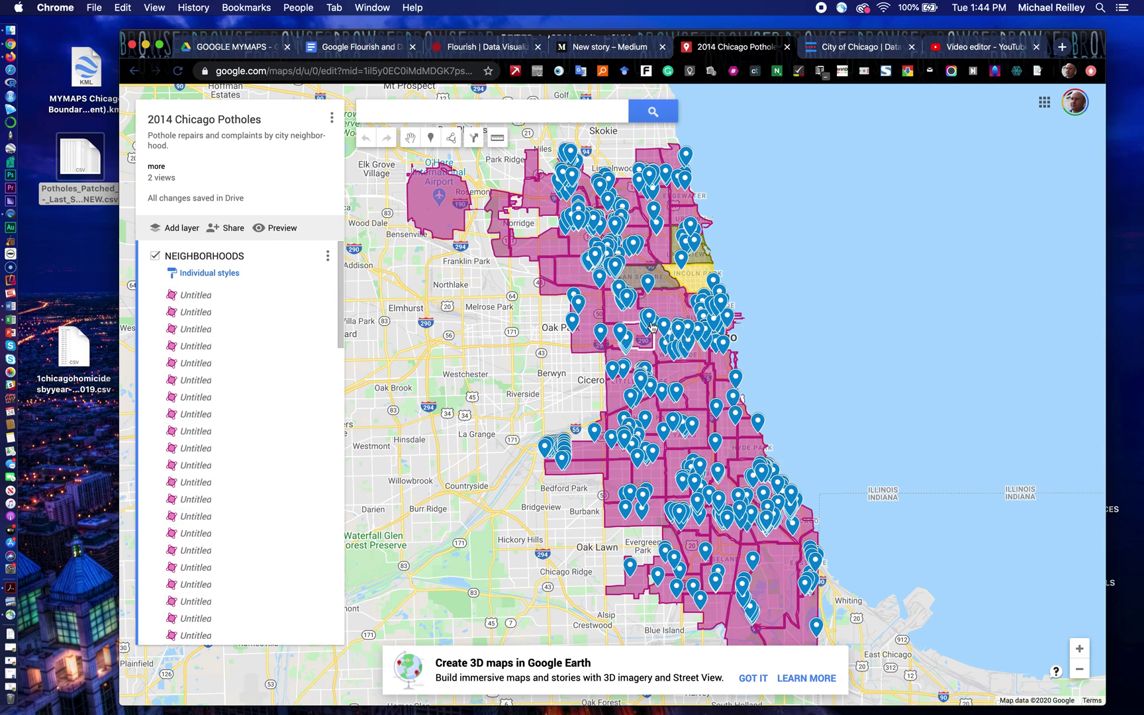
Step: On the 1001 N DRAKE AVE marker, hide the Police District, Current Activity and Type of Service Request fields, then save
left_click(630, 297)
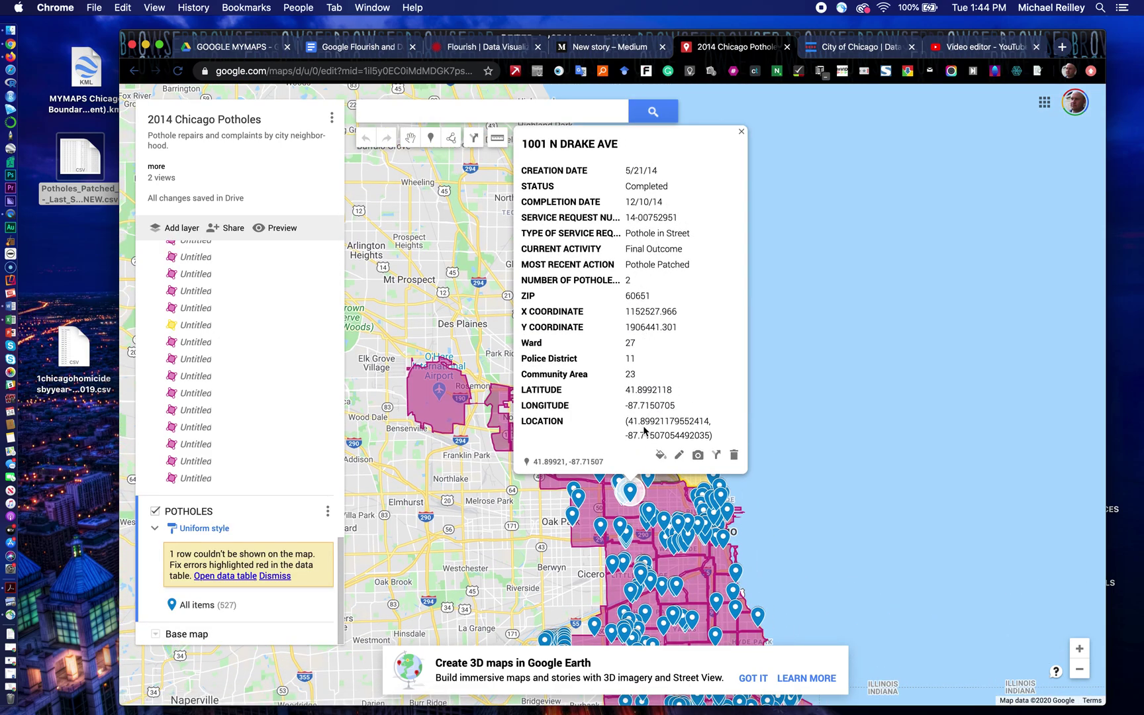
left_click(680, 457)
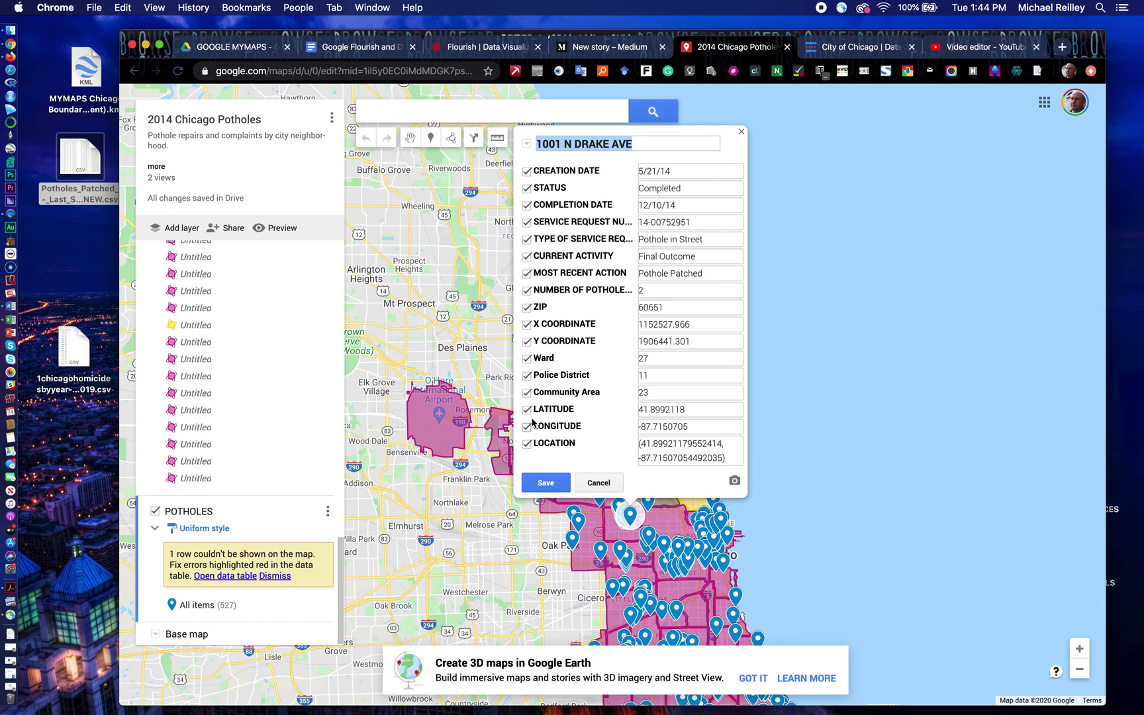
left_click(526, 376)
left_click(527, 257)
left_click(527, 240)
left_click(550, 486)
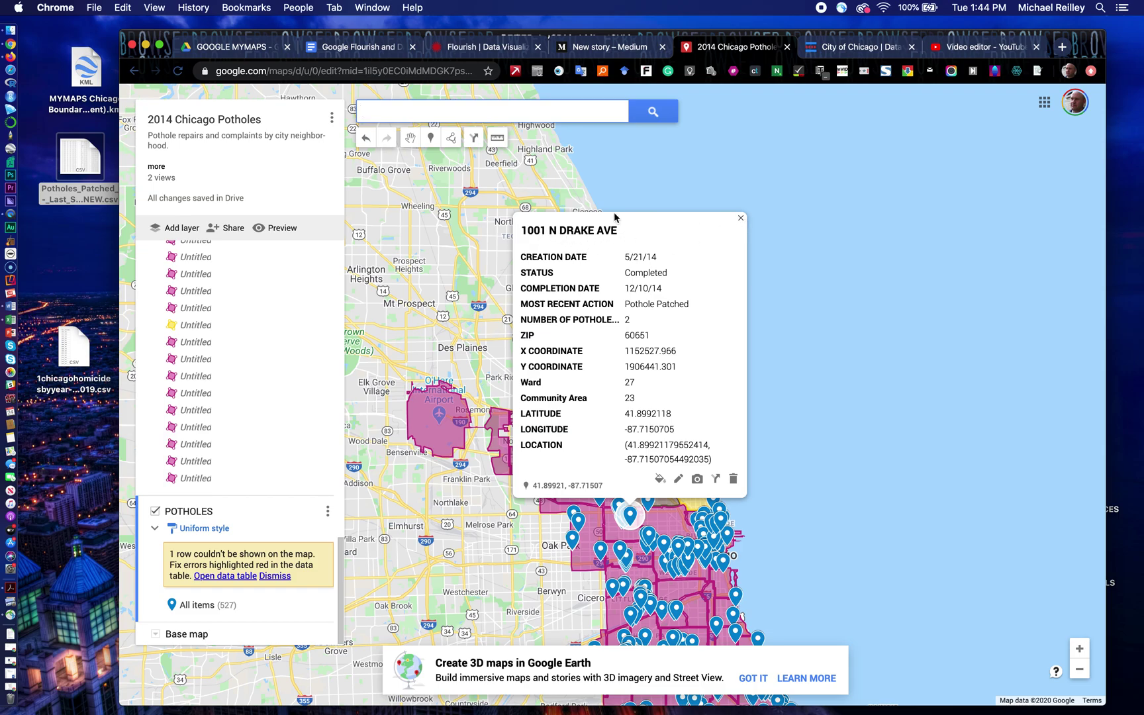
left_click(739, 218)
left_click_drag(736, 271, 720, 64)
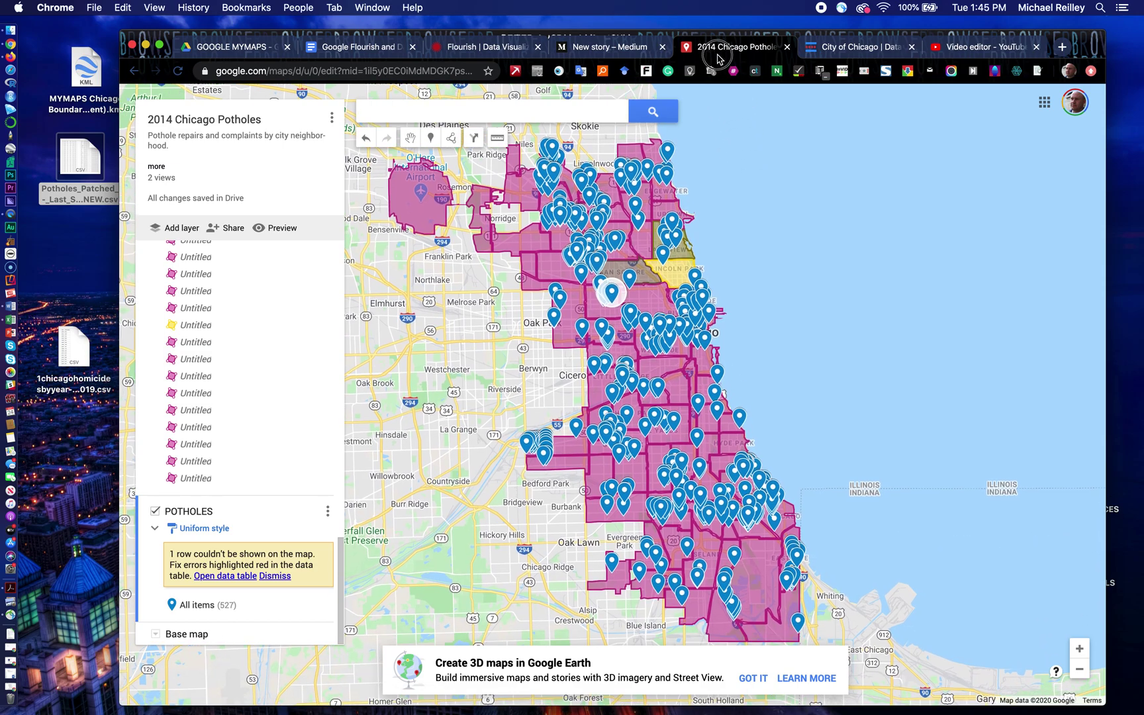
Step: Set the map's sharing access to On - Public on the web
left_click(228, 230)
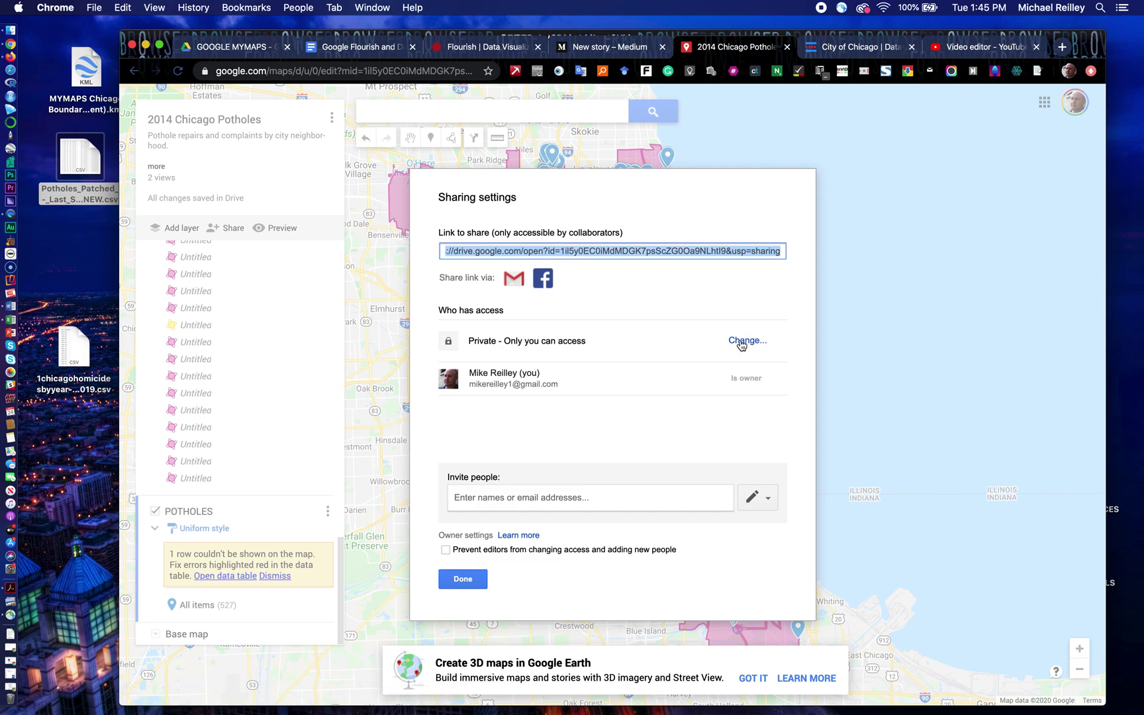
left_click(739, 342)
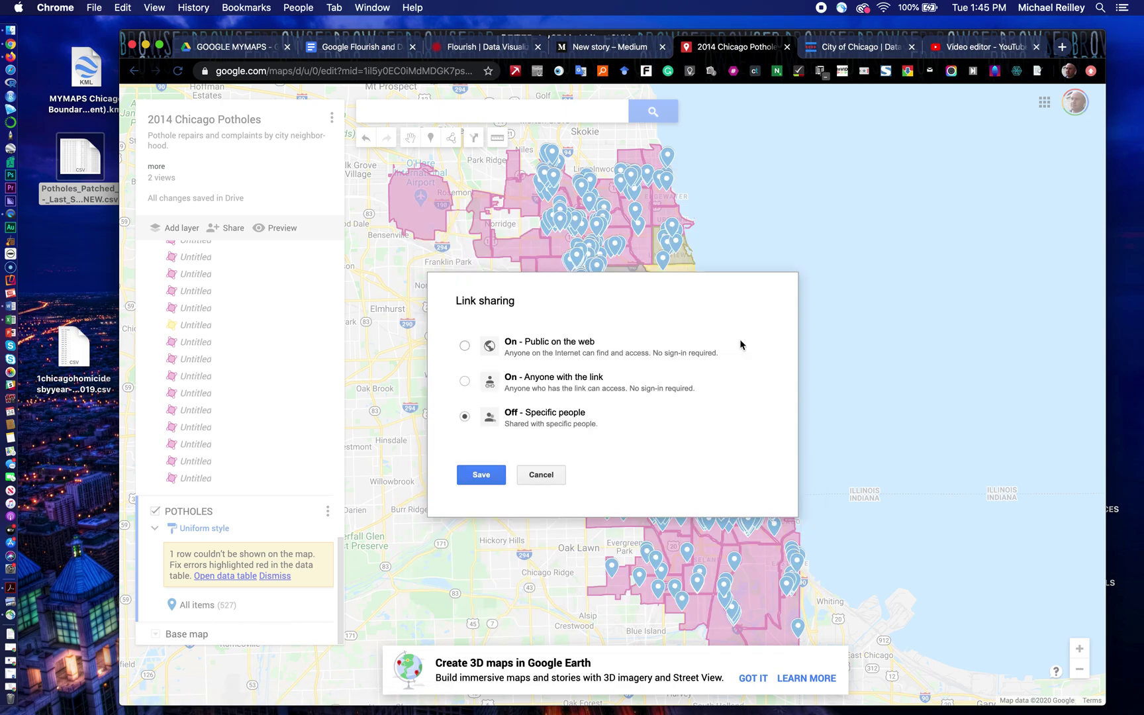
left_click(465, 345)
left_click(481, 501)
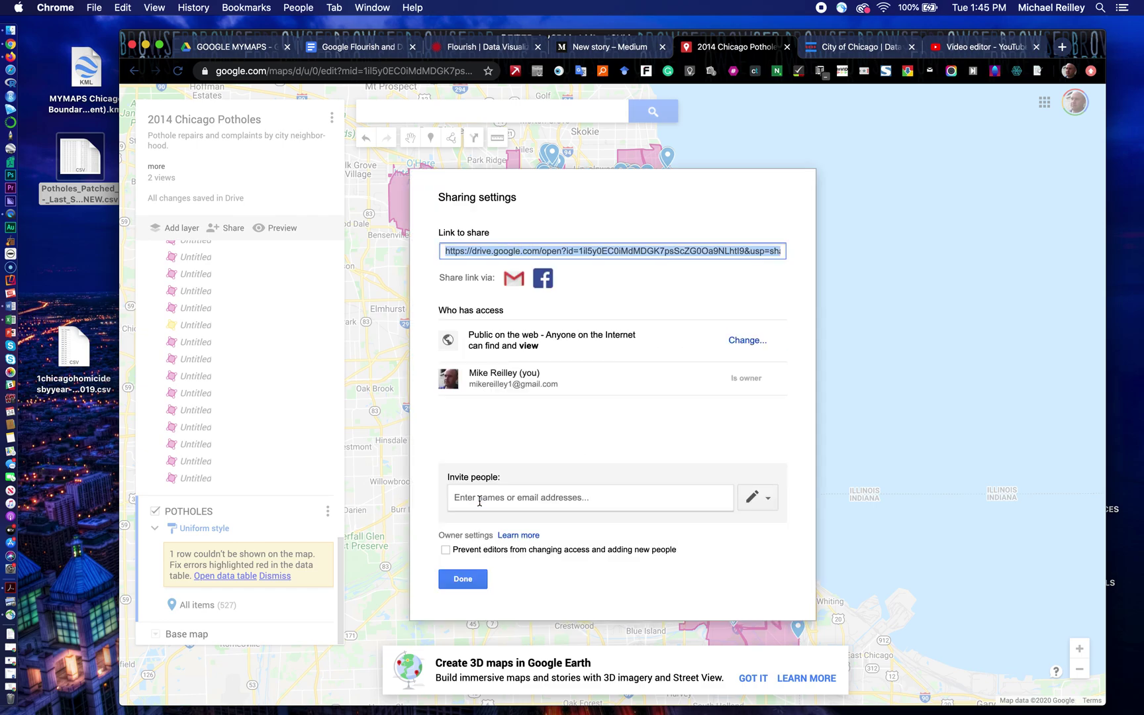
left_click(457, 572)
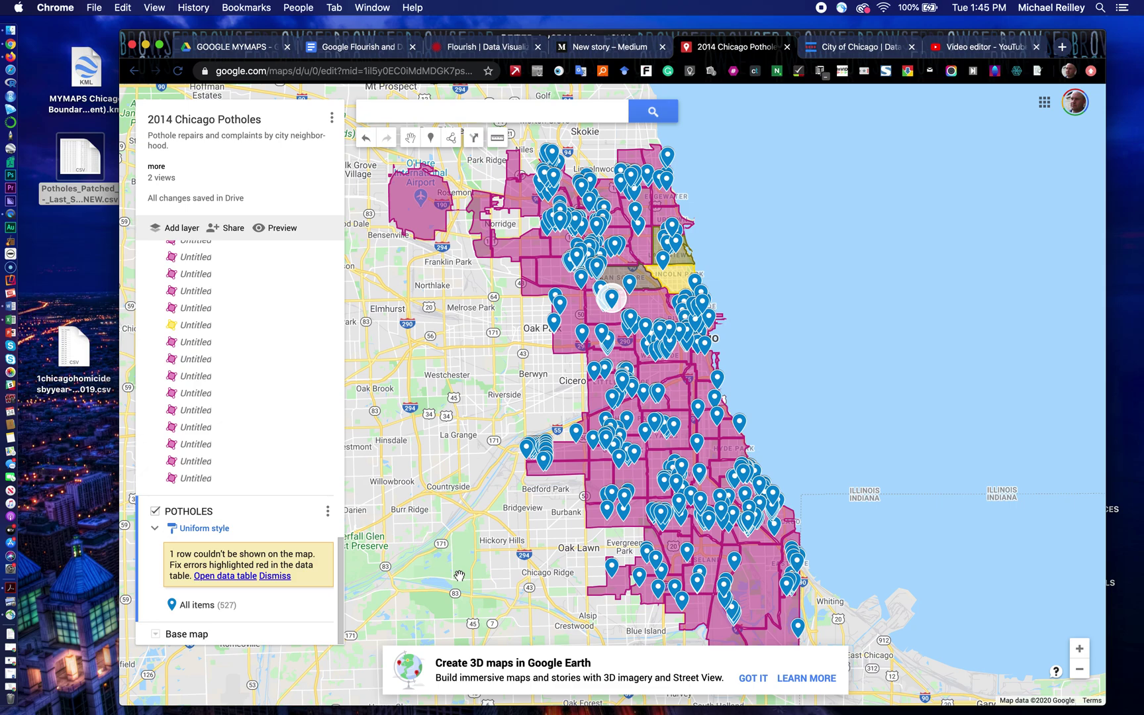
Step: Copy the map's web address and switch to the Medium draft
left_click(331, 119)
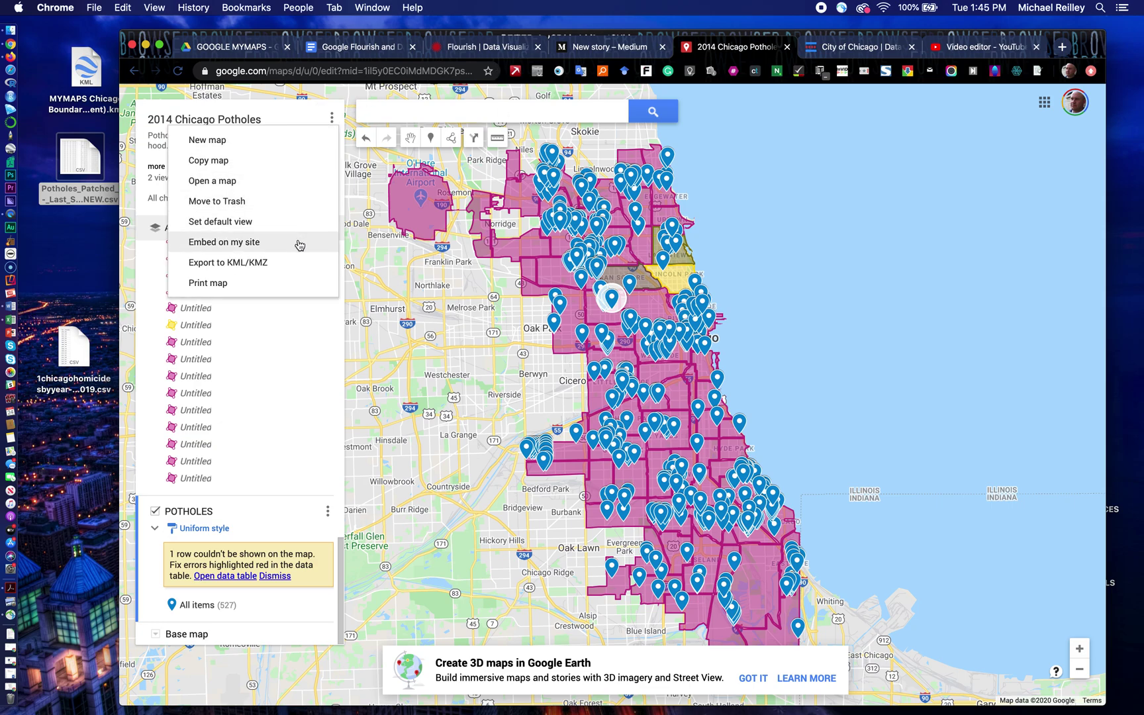
left_click(268, 111)
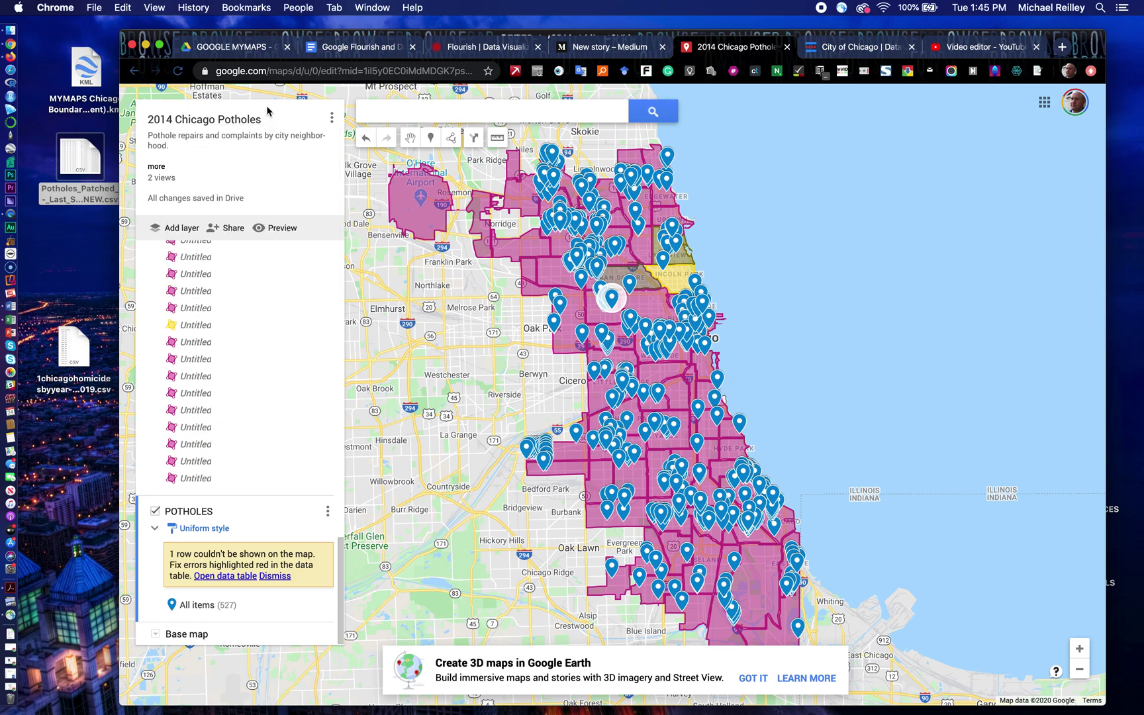
left_click(338, 70)
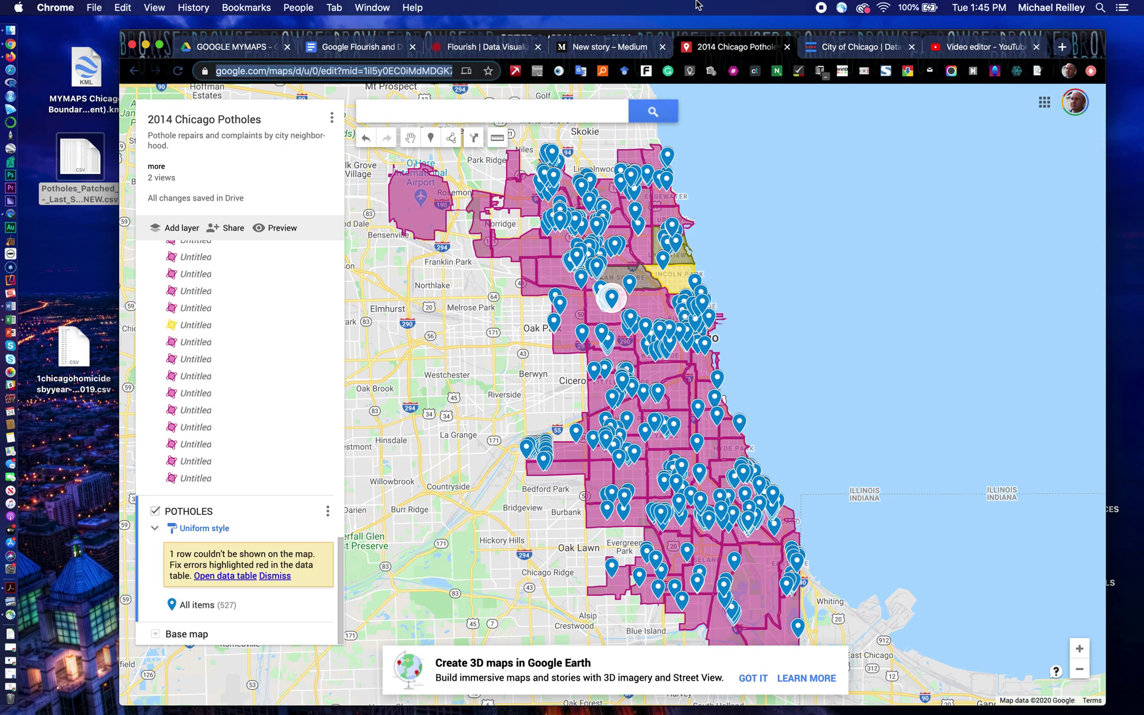
left_click(607, 48)
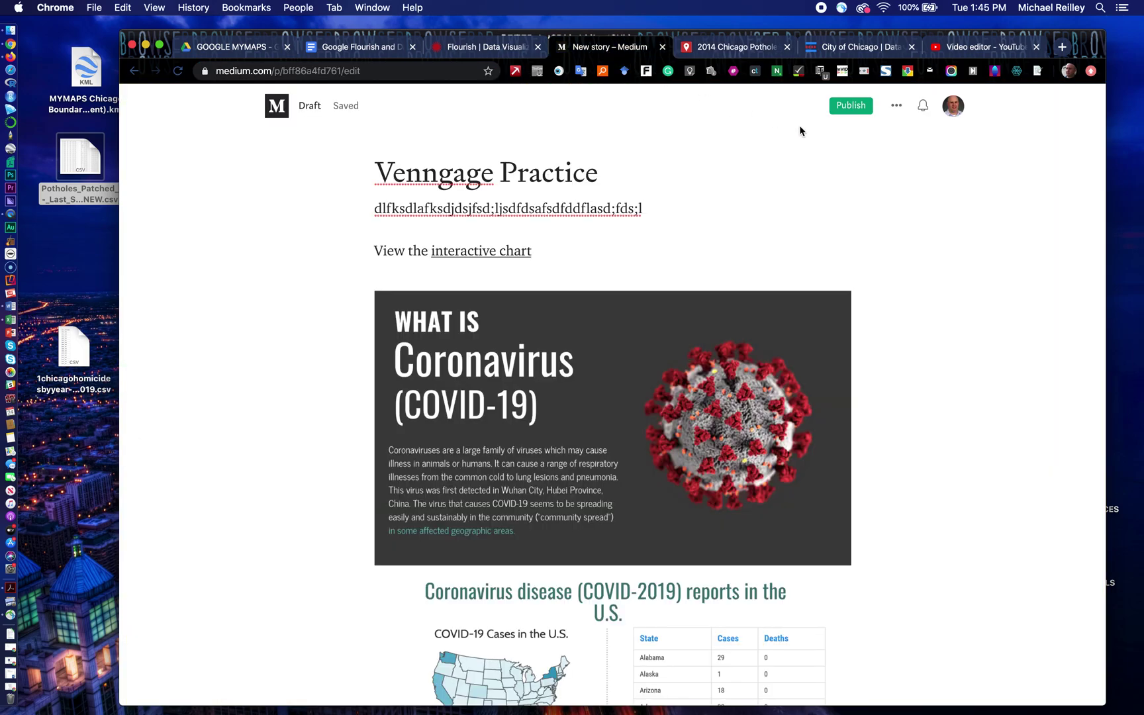
Step: Start a new Medium story titled '2014 Chicago Potholes by Neighborhood' with the line 'See which neighborhood has the most'
left_click(953, 108)
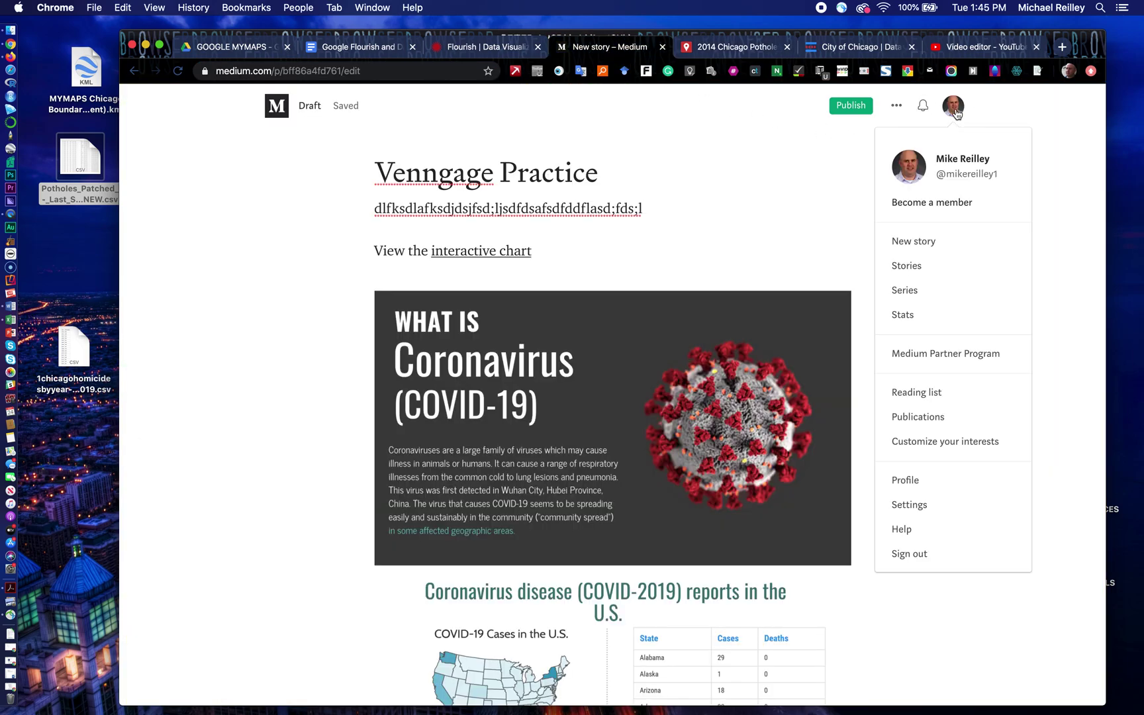
left_click(924, 243)
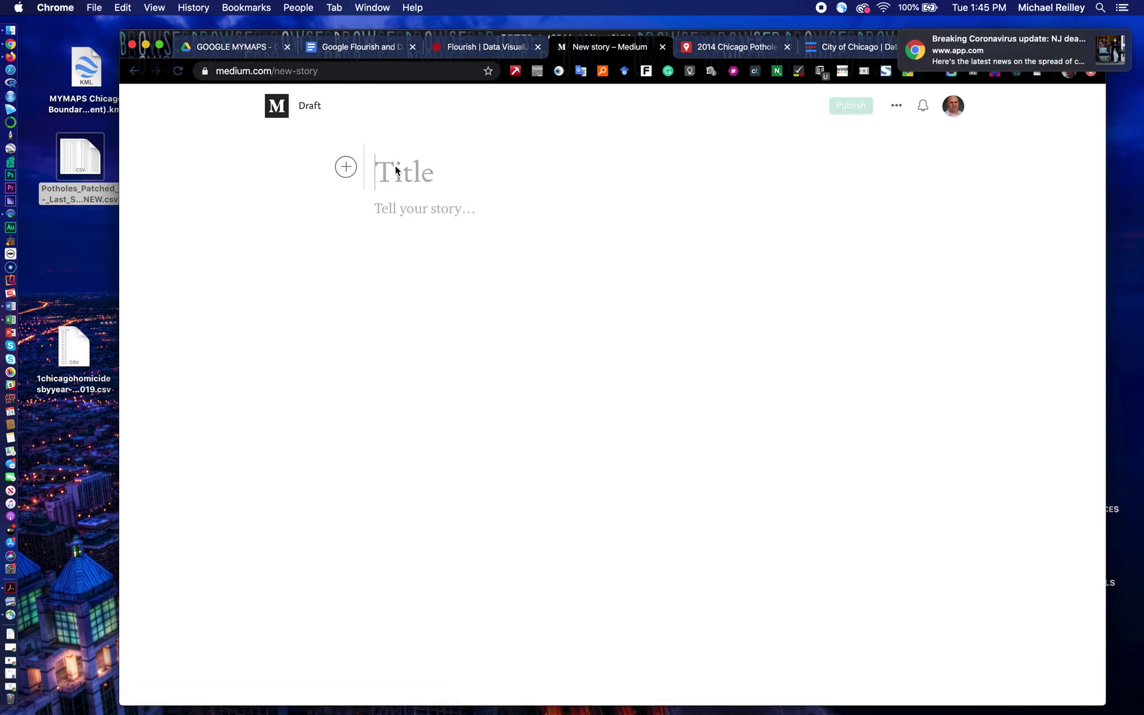
type("2014 ")
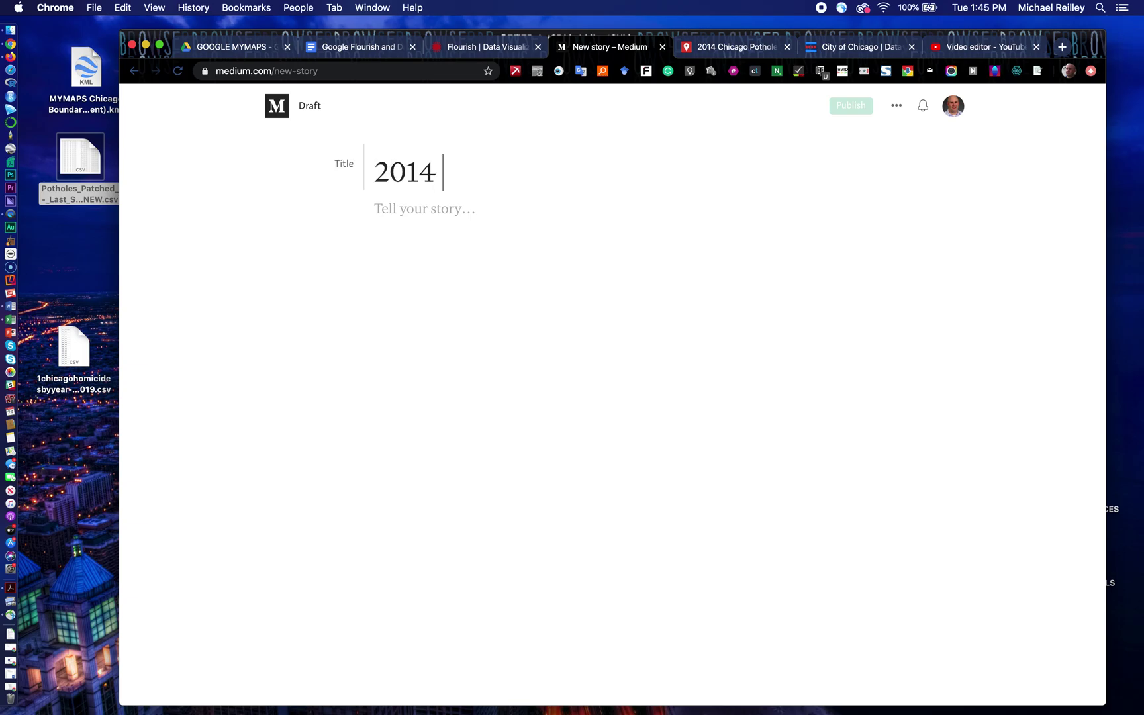
type("Chicago Po")
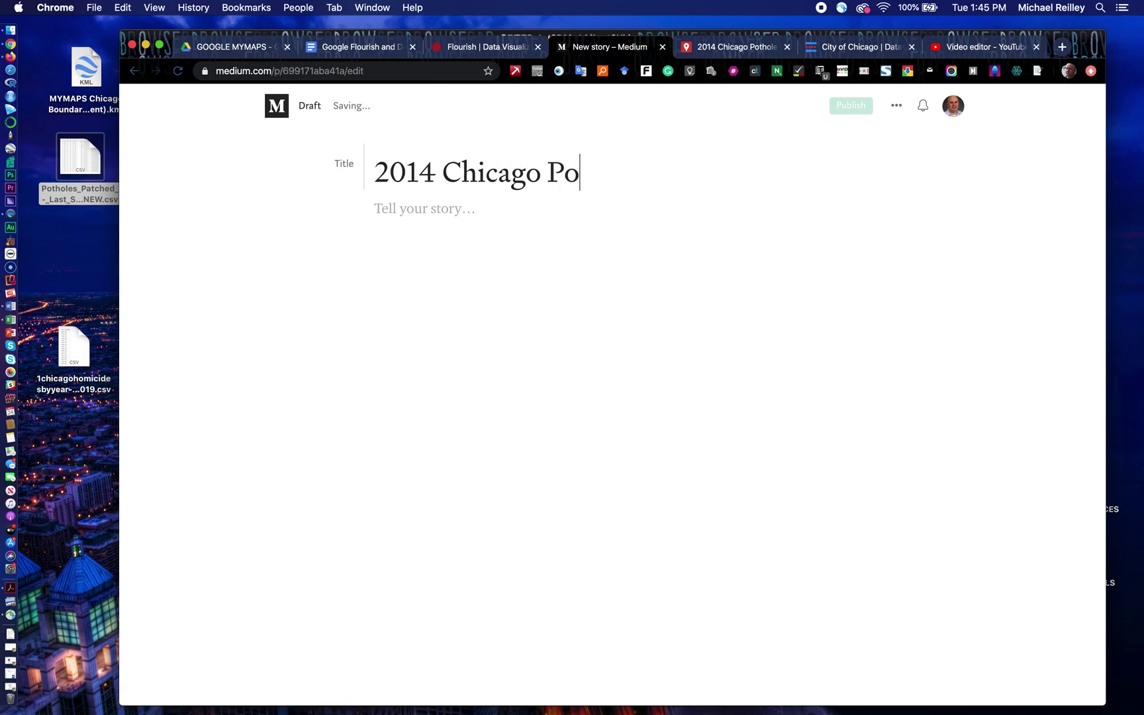
type("tholes by ")
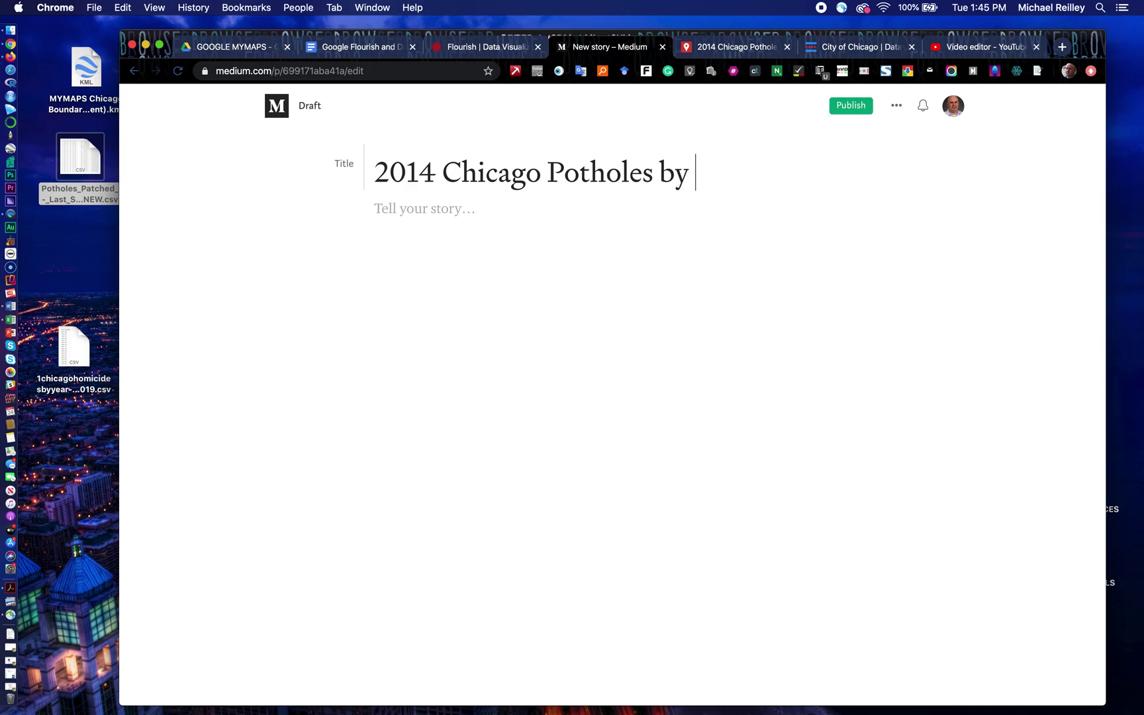
type("Neighborhood")
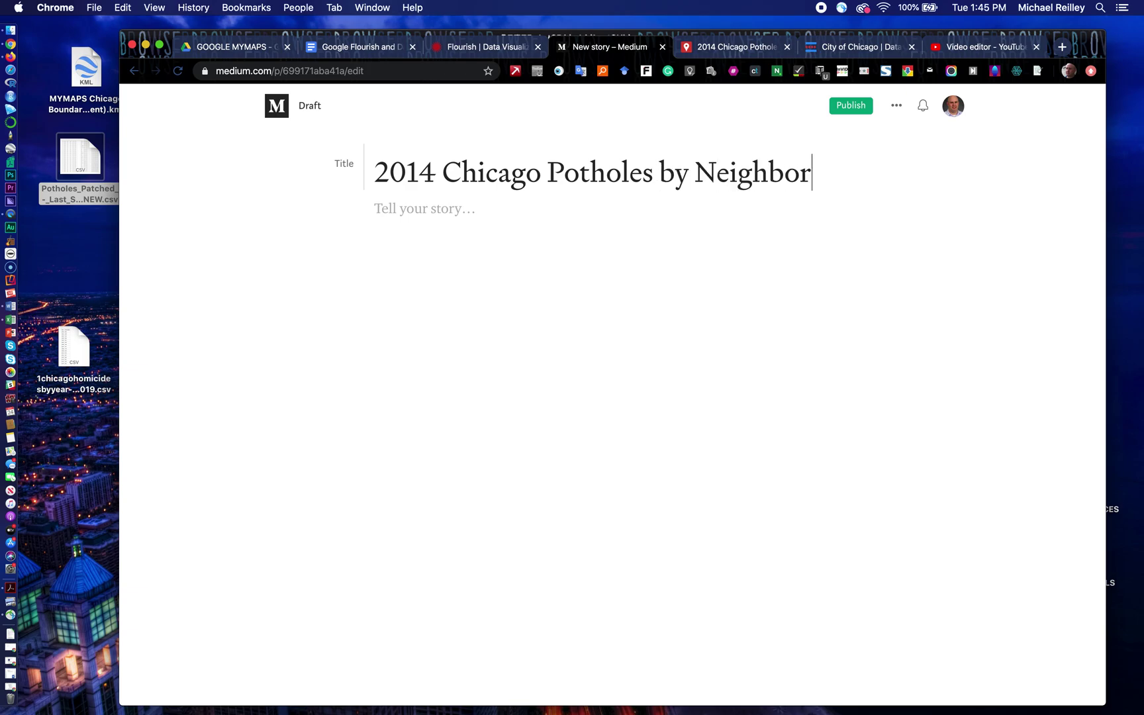
left_click(384, 245)
type("See which")
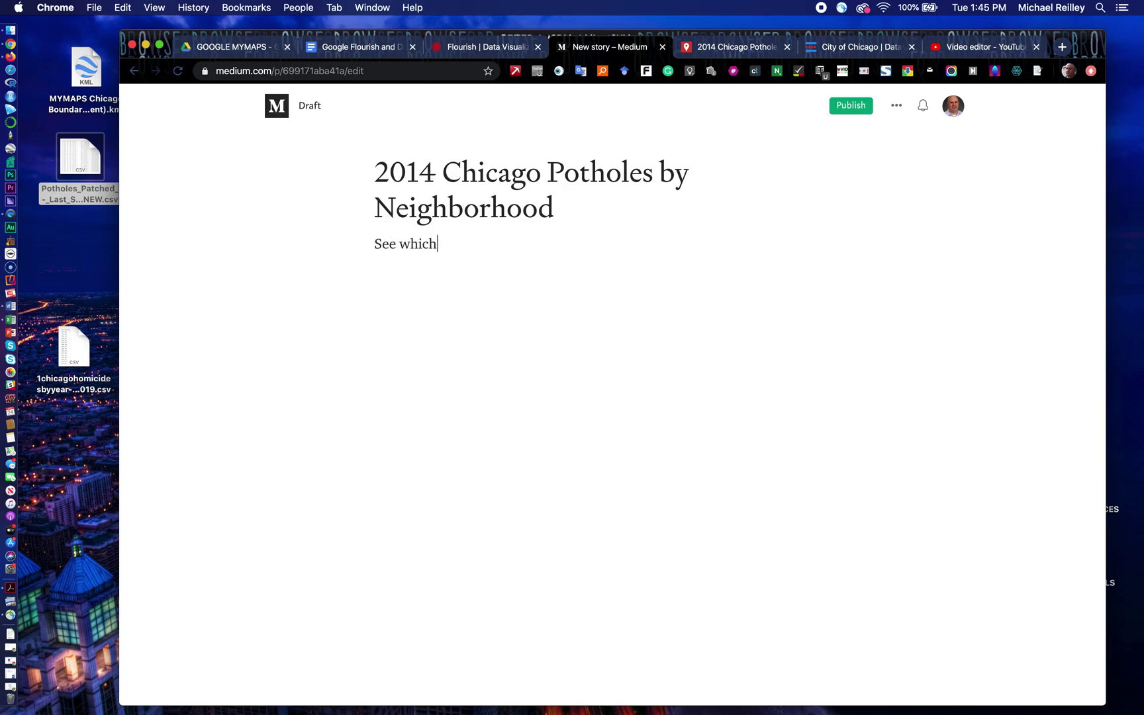
type(" neighborhood has the most.")
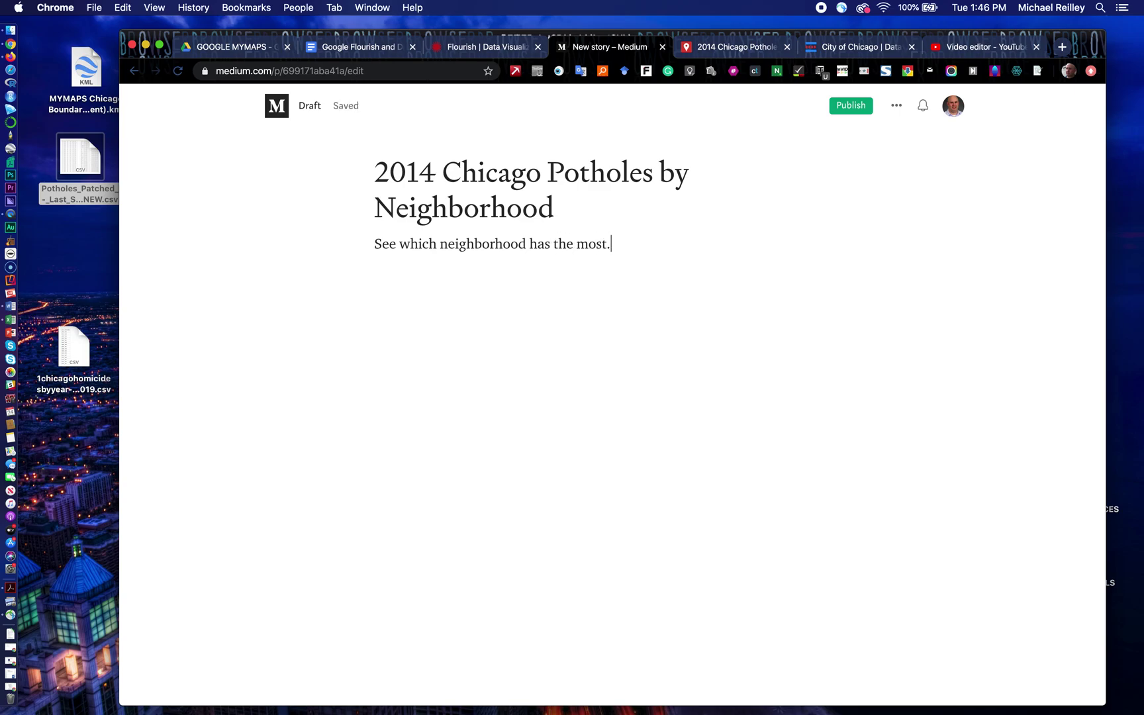
key("Return")
Step: Embed the copied My Maps link below the story's intro line
left_click(345, 288)
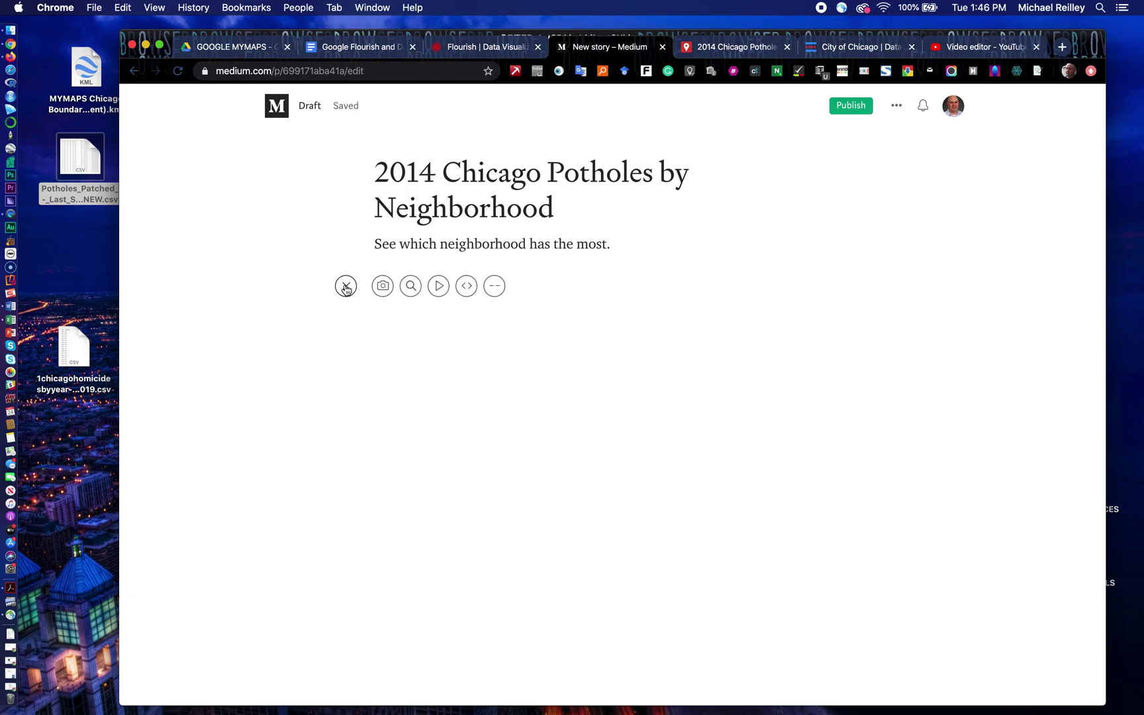
left_click(467, 287)
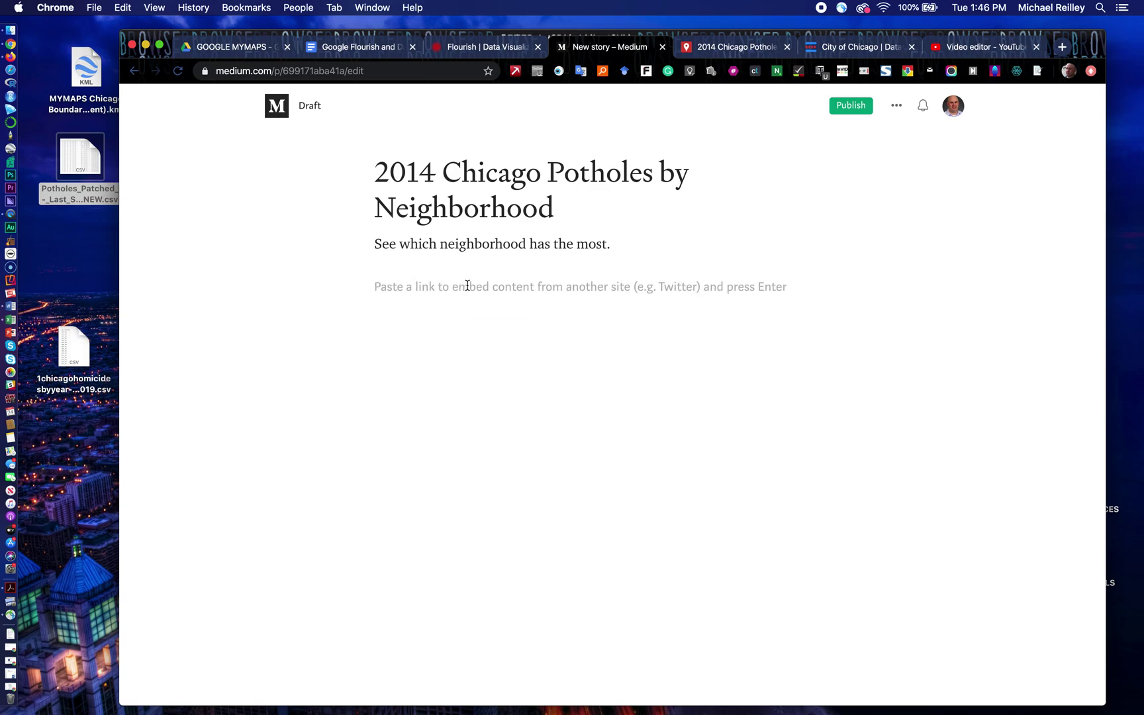
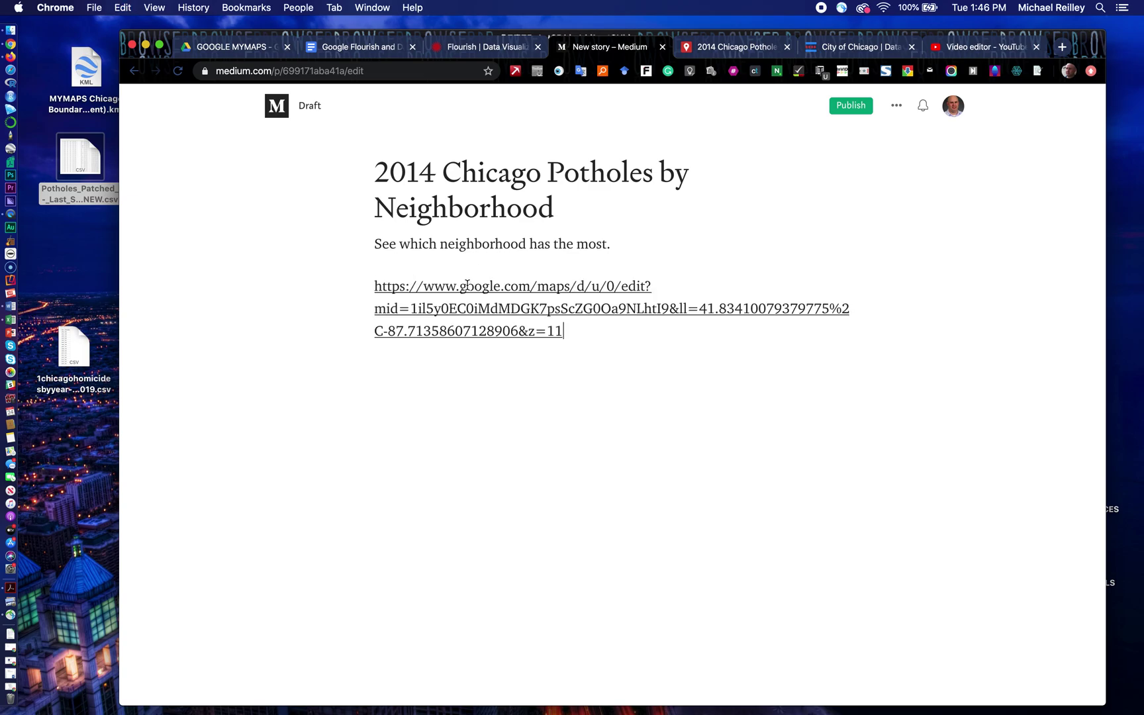
key("Return")
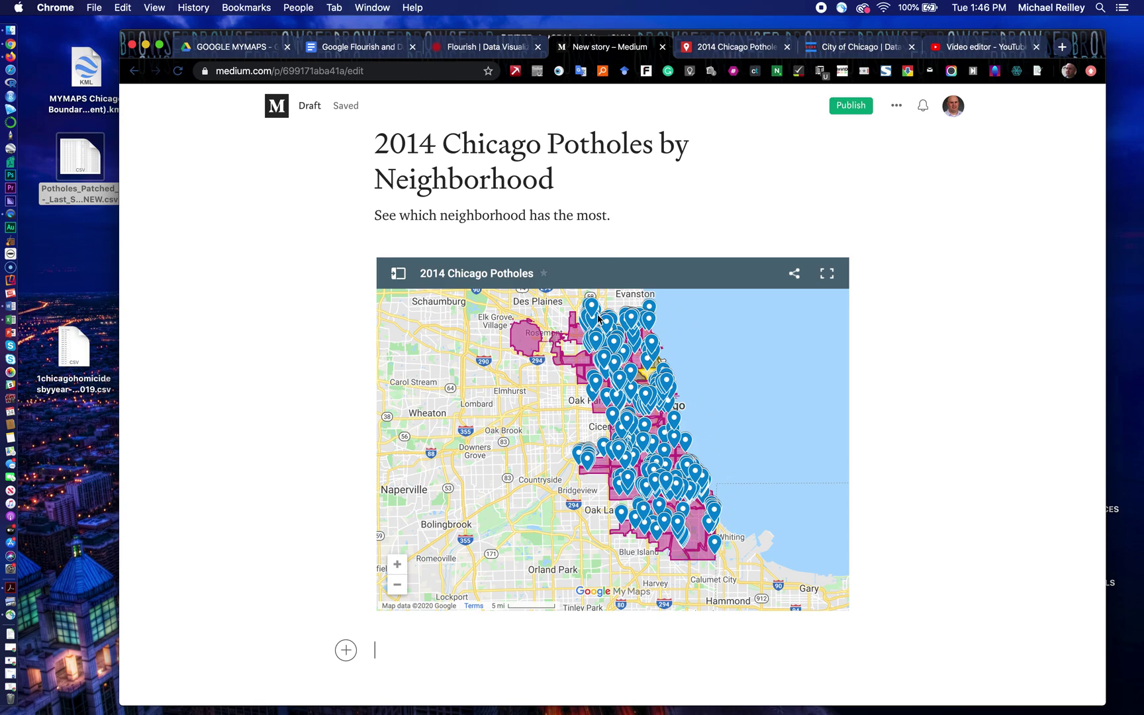
Step: Switch to the City of Chicago Data Portal browser tab
left_click(841, 53)
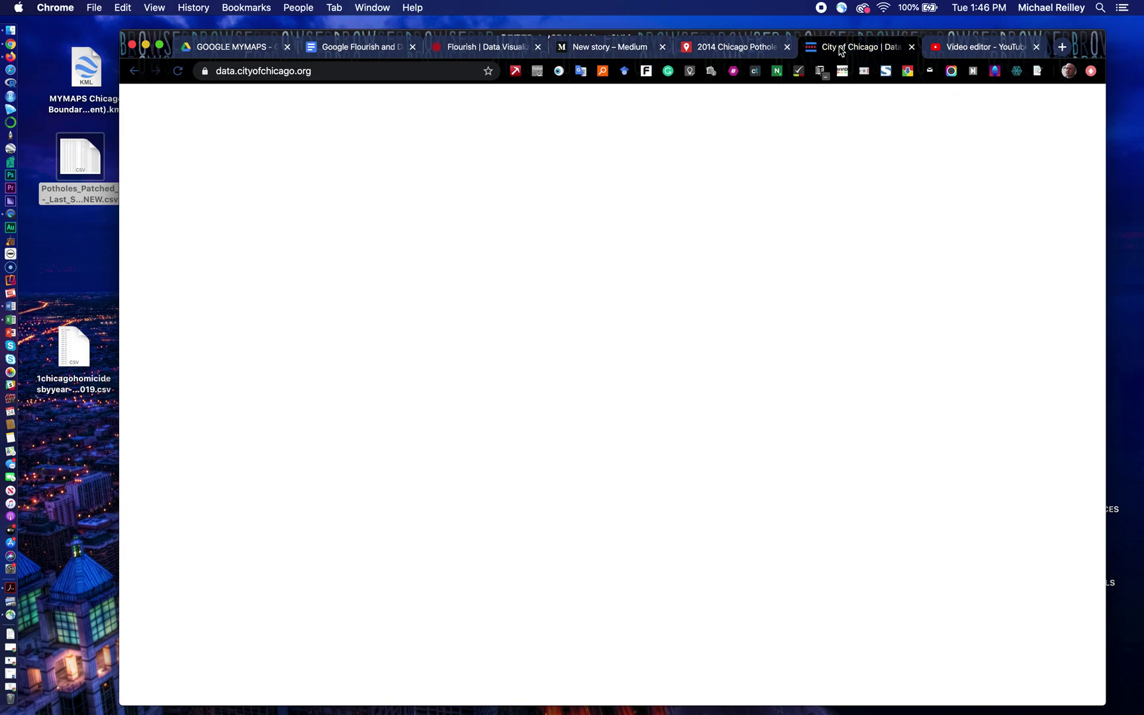